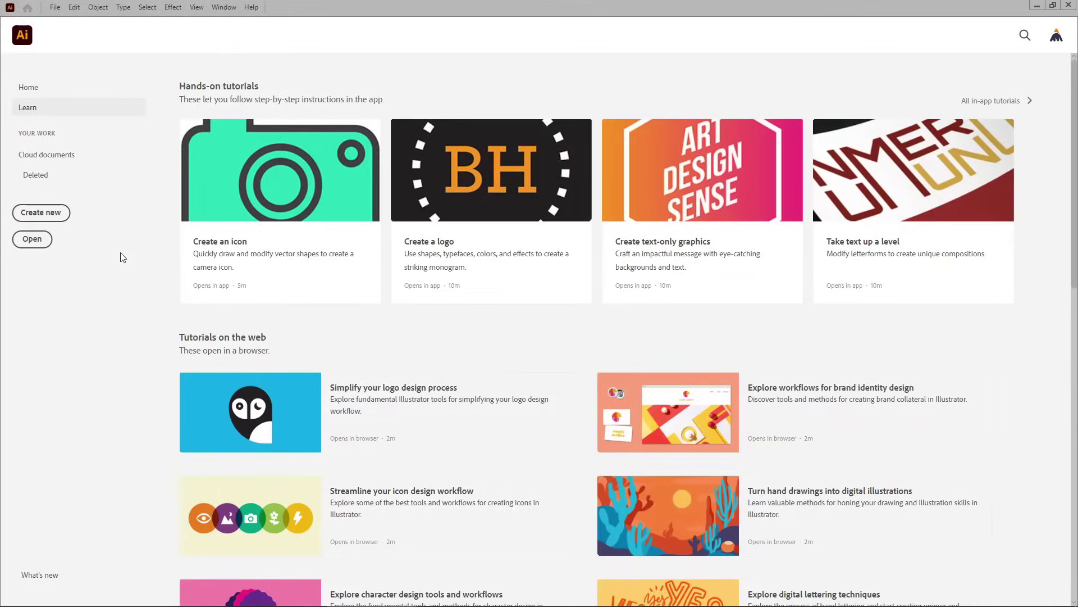
- Create a new document 850 px wide and 850 px high, measured in pixels, in RGB color mode
click(60, 214)
click(686, 203)
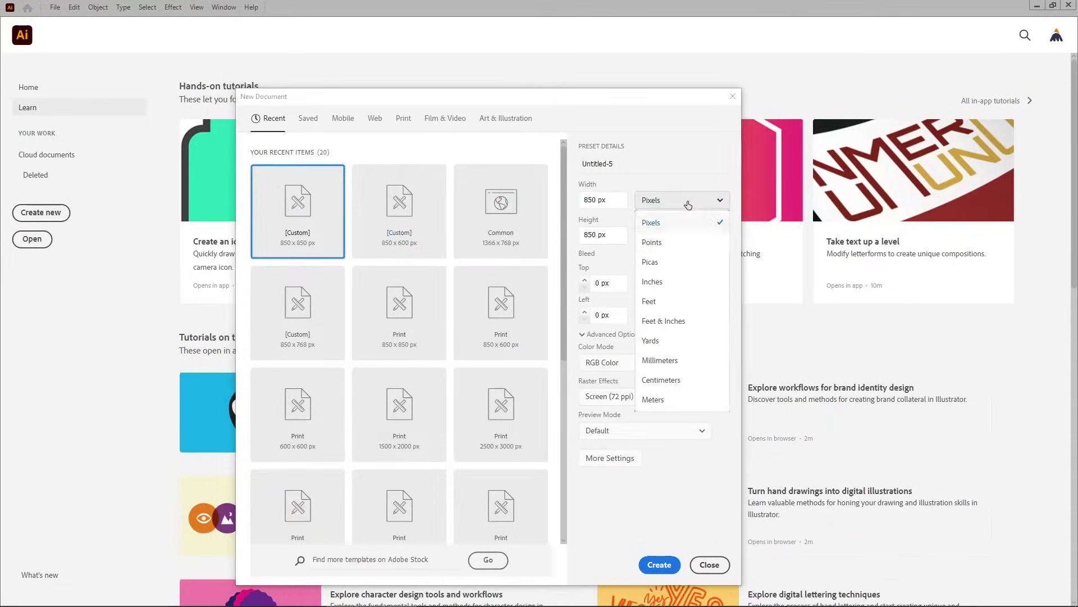
click(685, 225)
click(610, 200)
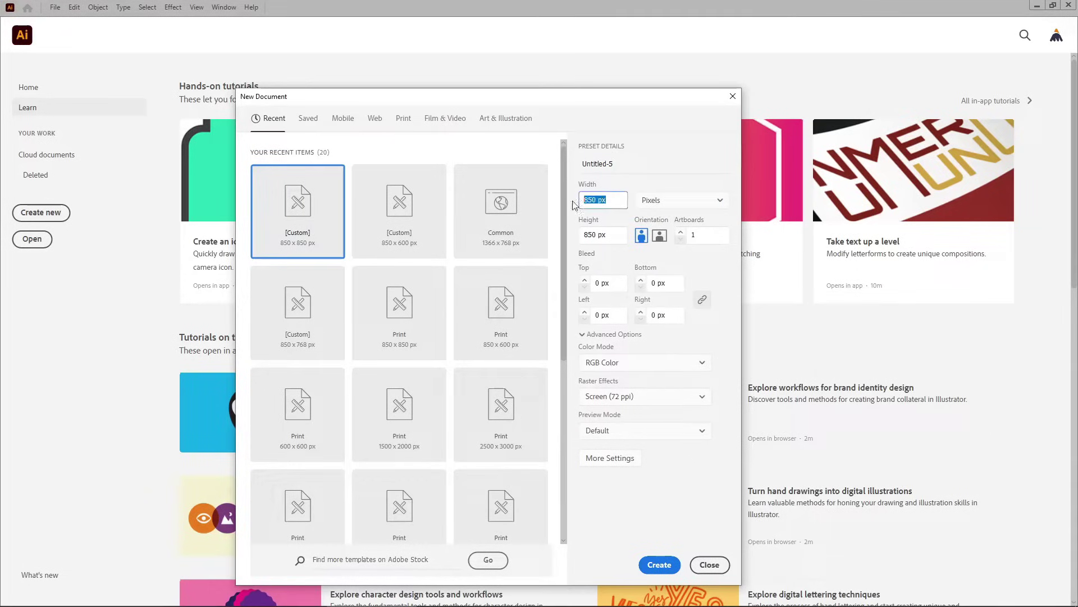
click(604, 233)
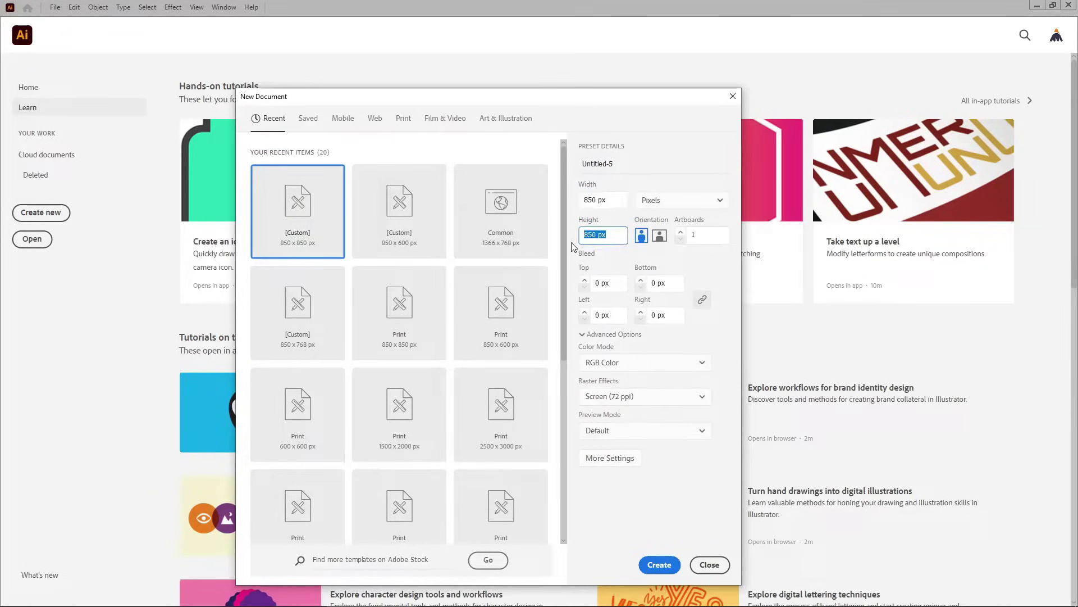
click(654, 565)
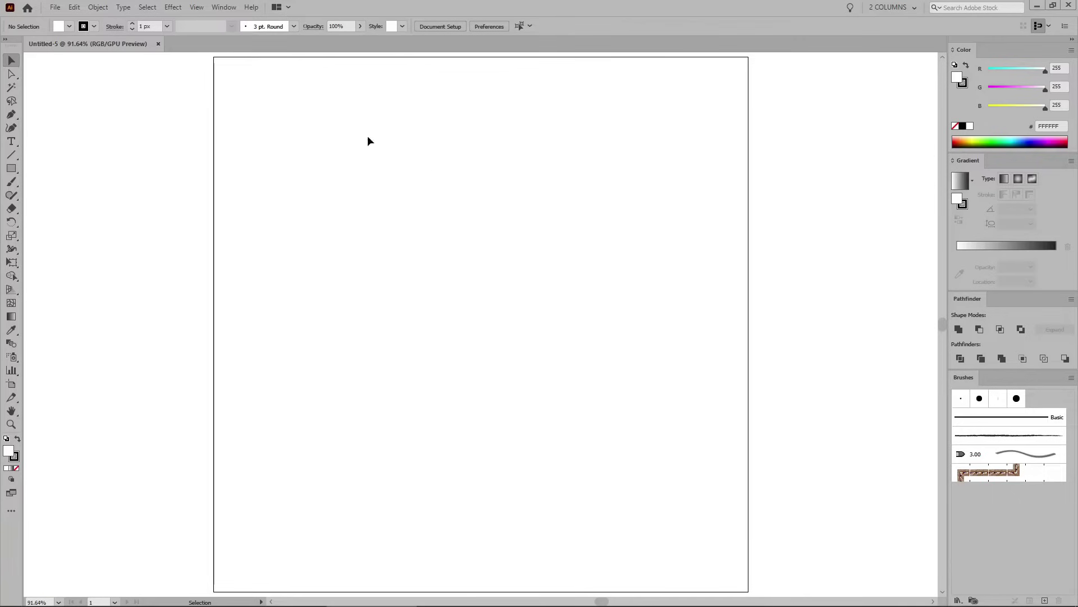
click(224, 8)
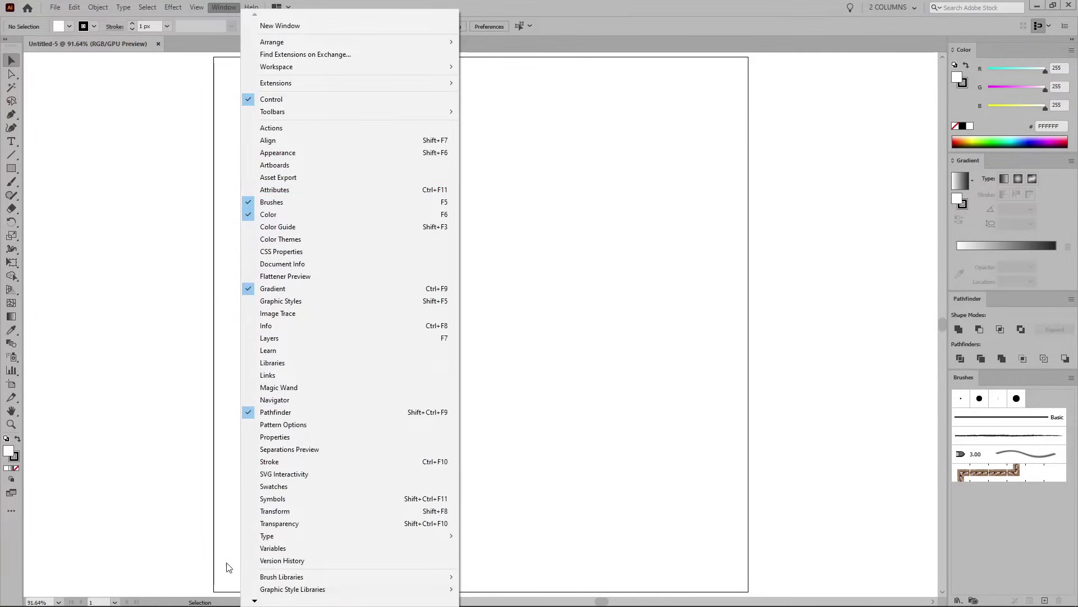
click(219, 581)
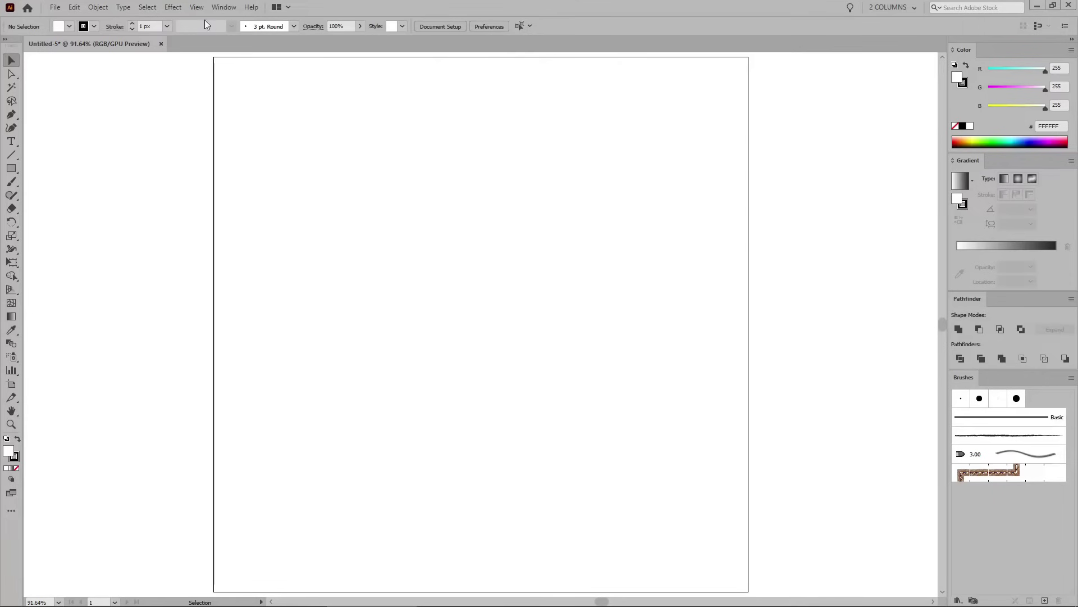
- Show the document grid and enable Snap to Grid
click(197, 7)
click(234, 438)
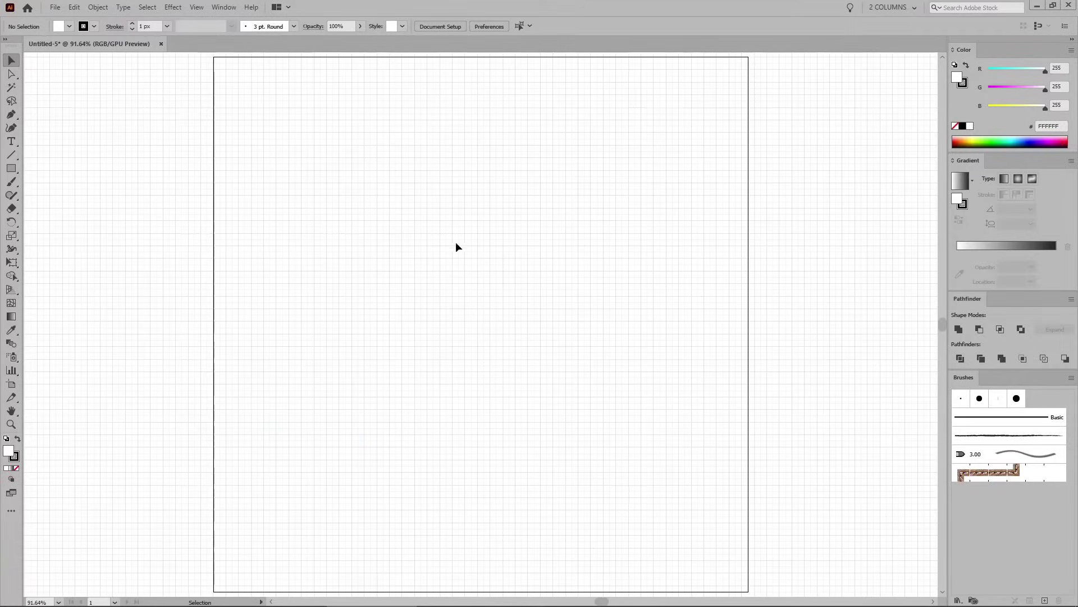
click(201, 9)
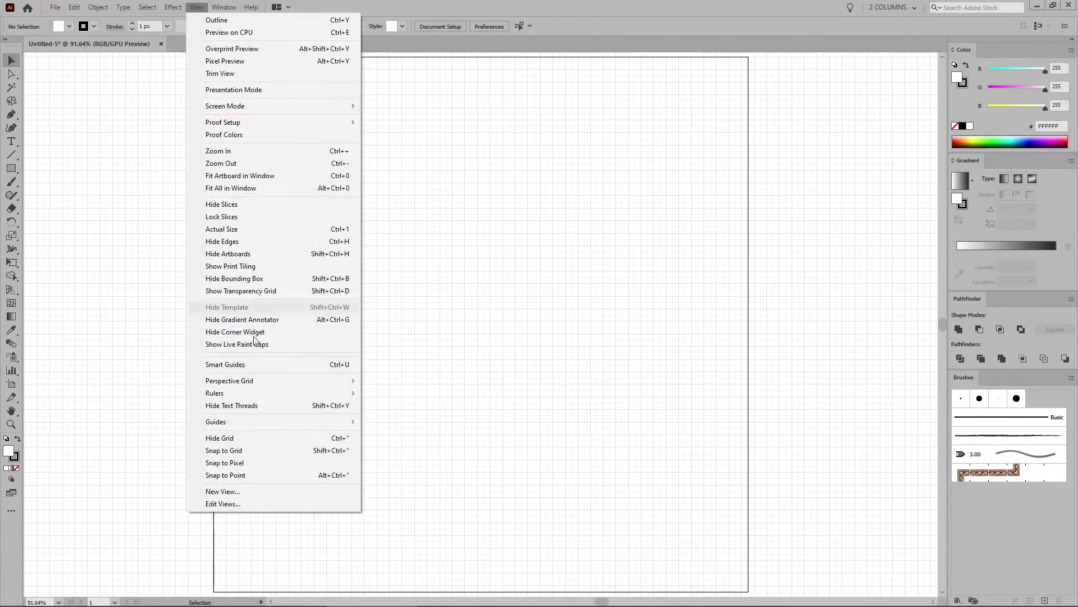
click(254, 447)
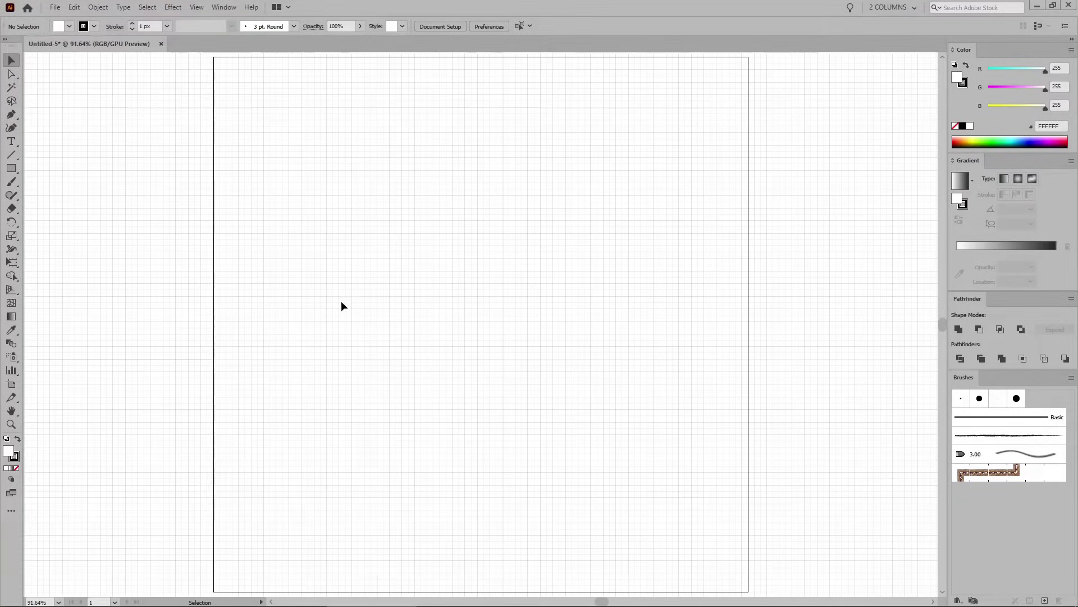
- Set the grid preferences to a gridline every 5 px with 1 subdivision
click(75, 8)
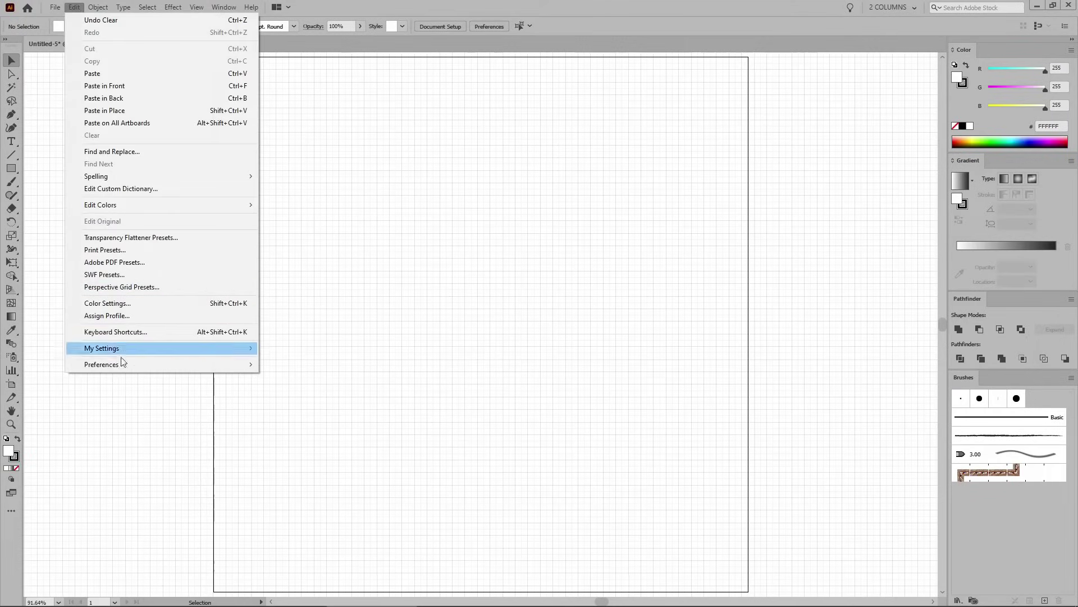
mouse_move(120, 363)
click(332, 414)
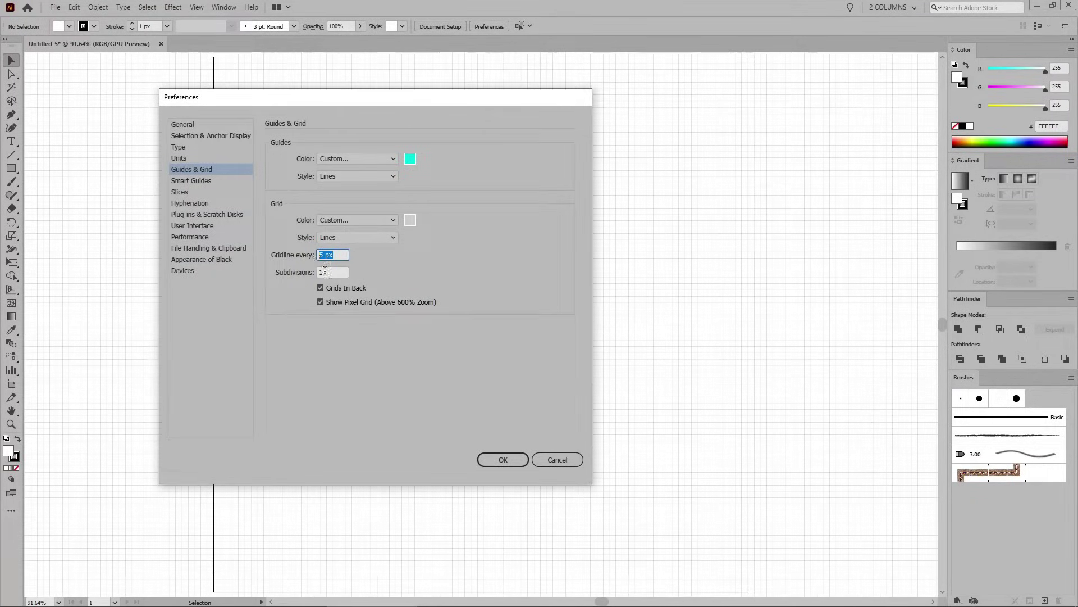
click(331, 271)
click(494, 458)
key(z)
drag(412, 385, 315, 253)
key(ctrl+0)
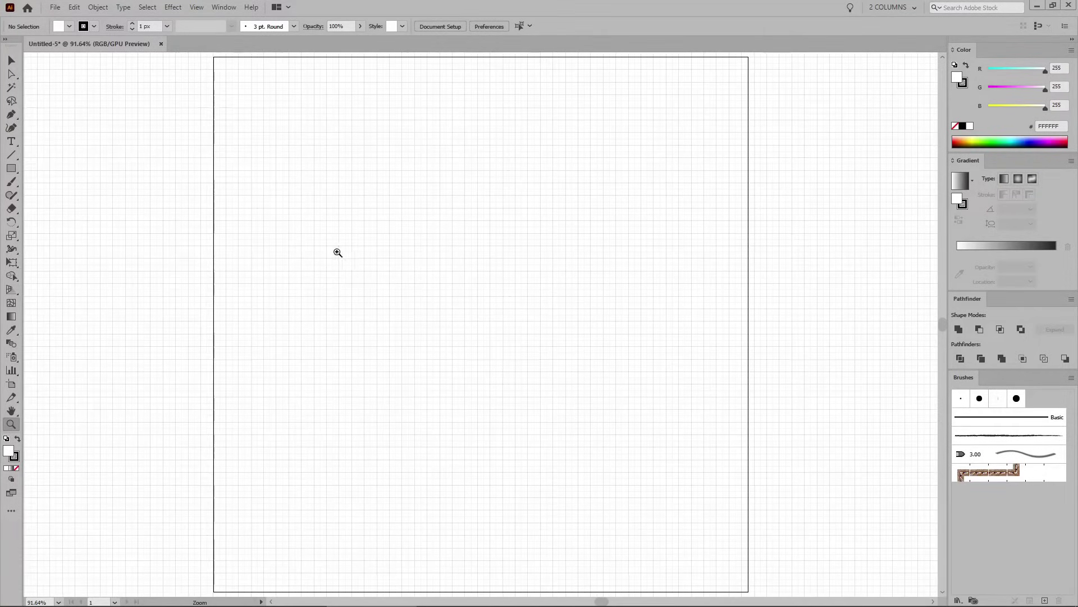
- Display the Info read-out for object size and position
click(224, 7)
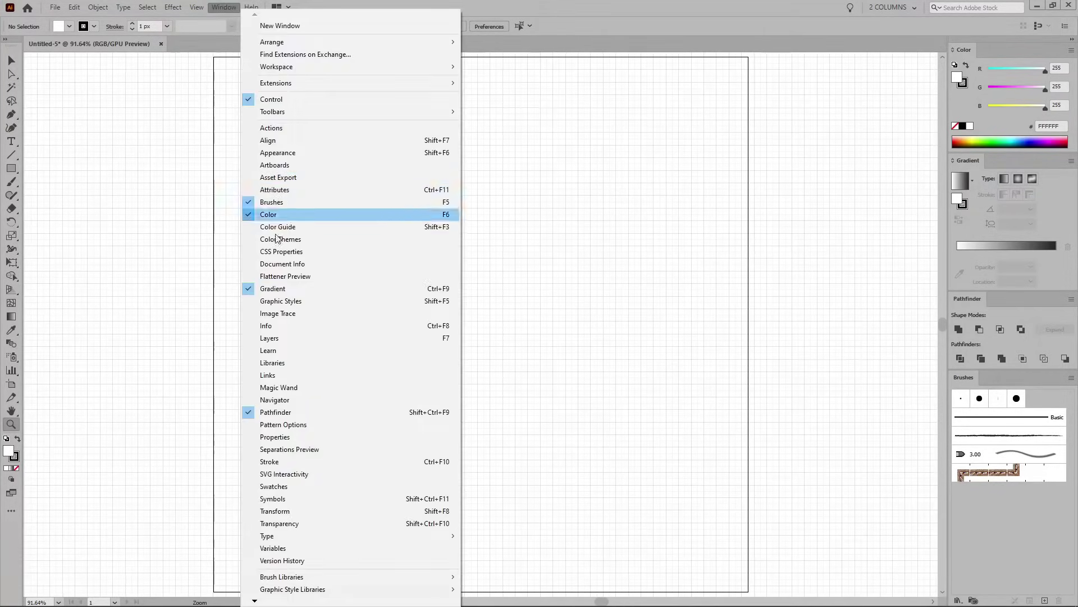
click(272, 325)
- Draw a test rectangle of about 75 x 40 px outside the artboard's lower left corner and delete it
key(m)
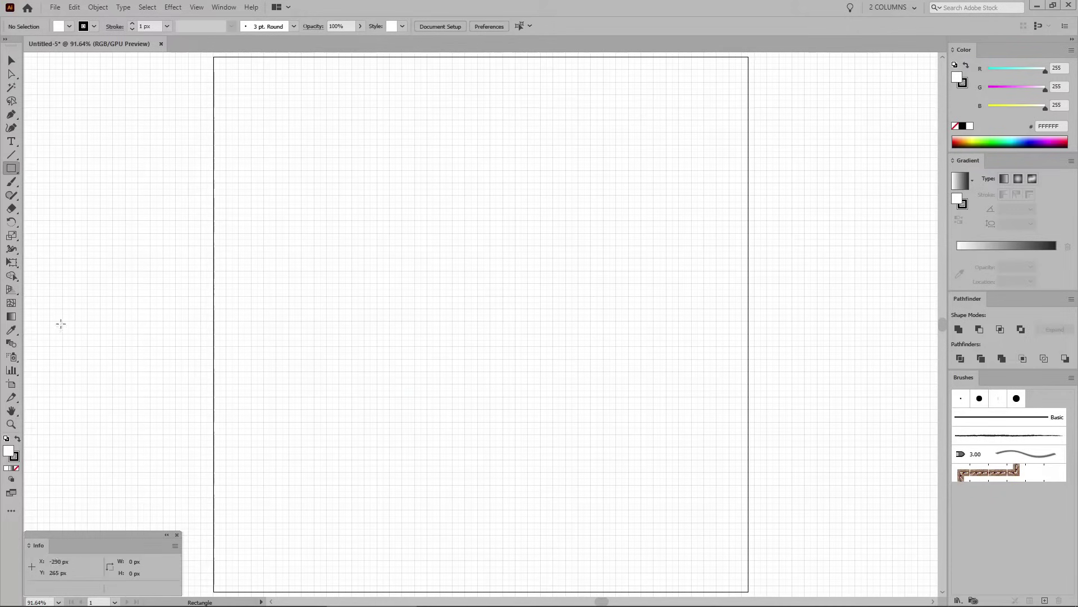
mouse_move(129, 494)
mouse_down()
mouse_move(186, 522)
mouse_move(177, 519)
mouse_up()
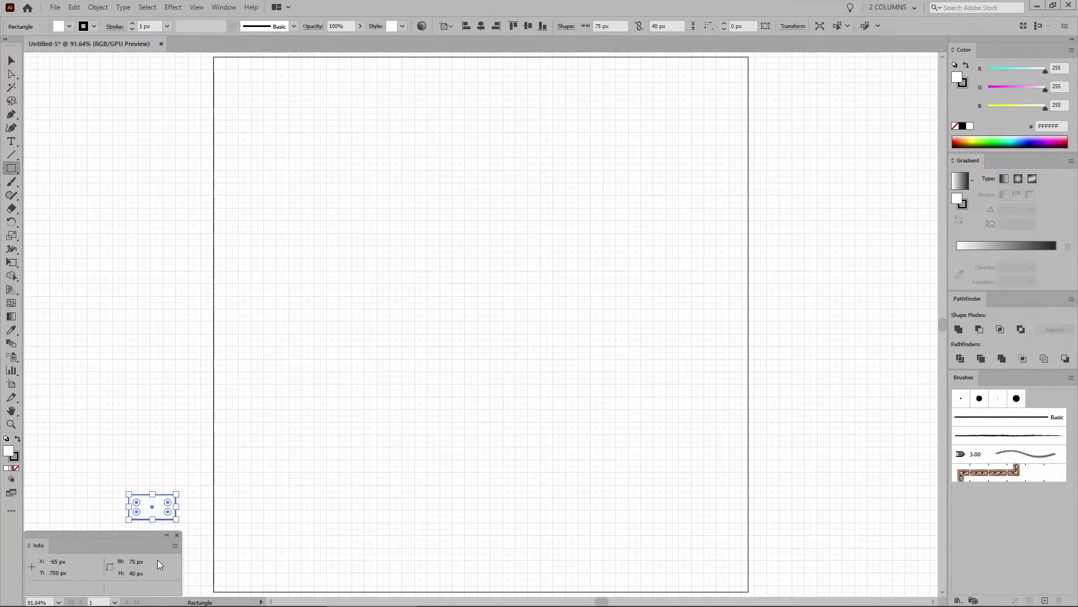
key(Delete)
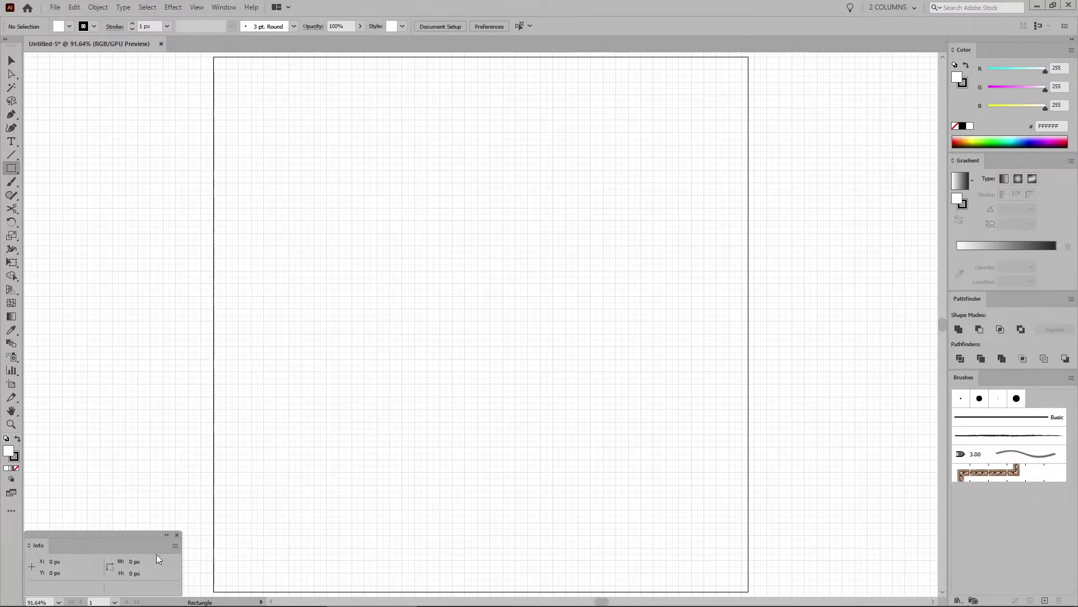
- Draw a 300 x 300 px circle in the upper middle of the artboard with the Ellipse tool
drag(14, 172, 67, 193)
drag(380, 136, 559, 326)
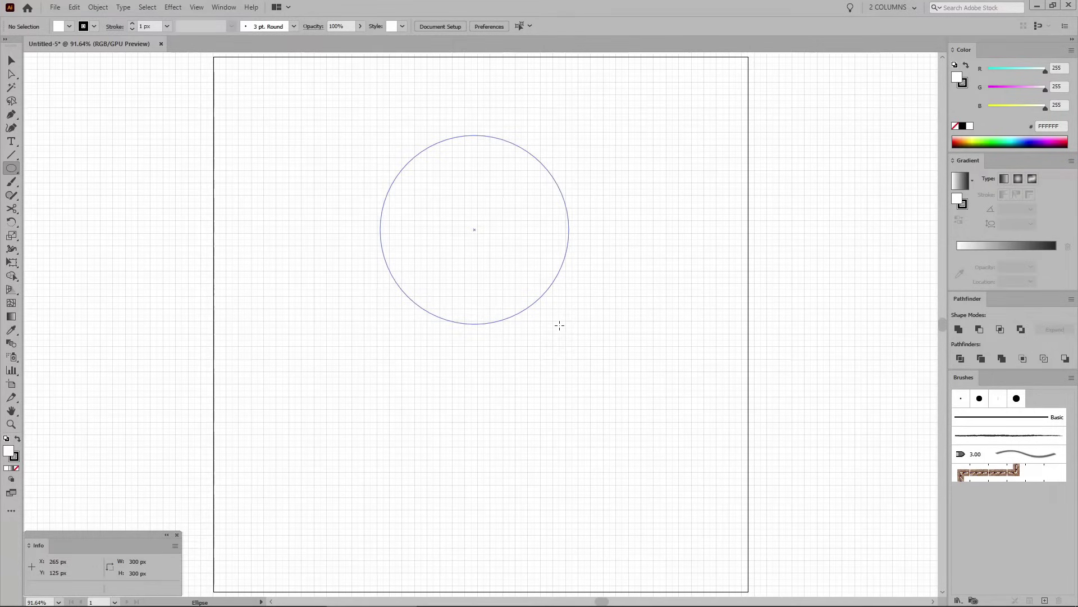
drag(559, 325, 559, 325)
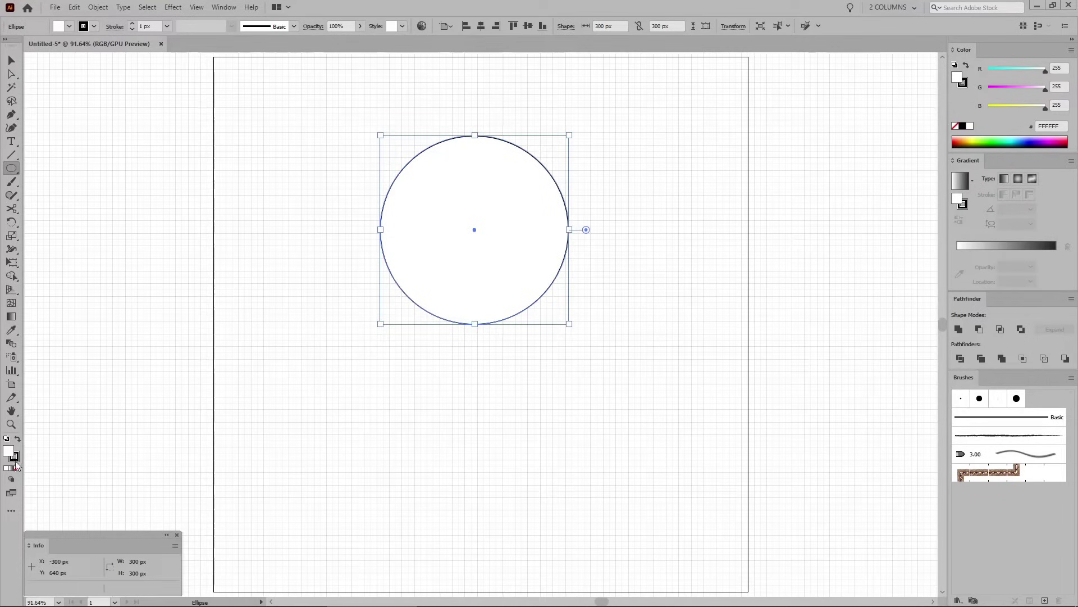
- Remove the circle's stroke and fill it with a reversed black-to-white radial gradient, dark at the centre
click(15, 457)
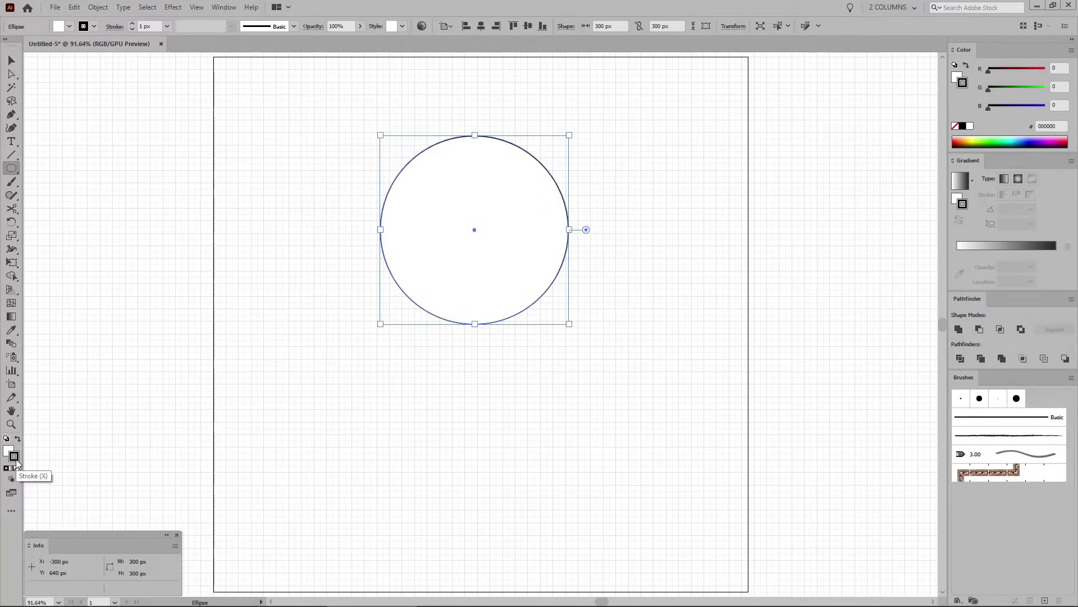
click(16, 468)
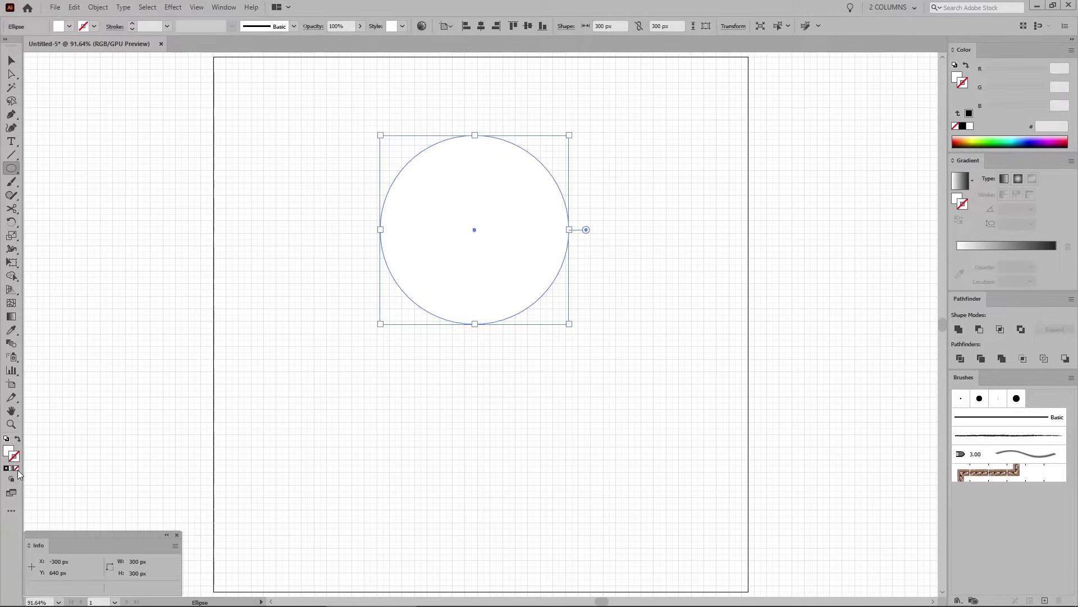
click(8, 451)
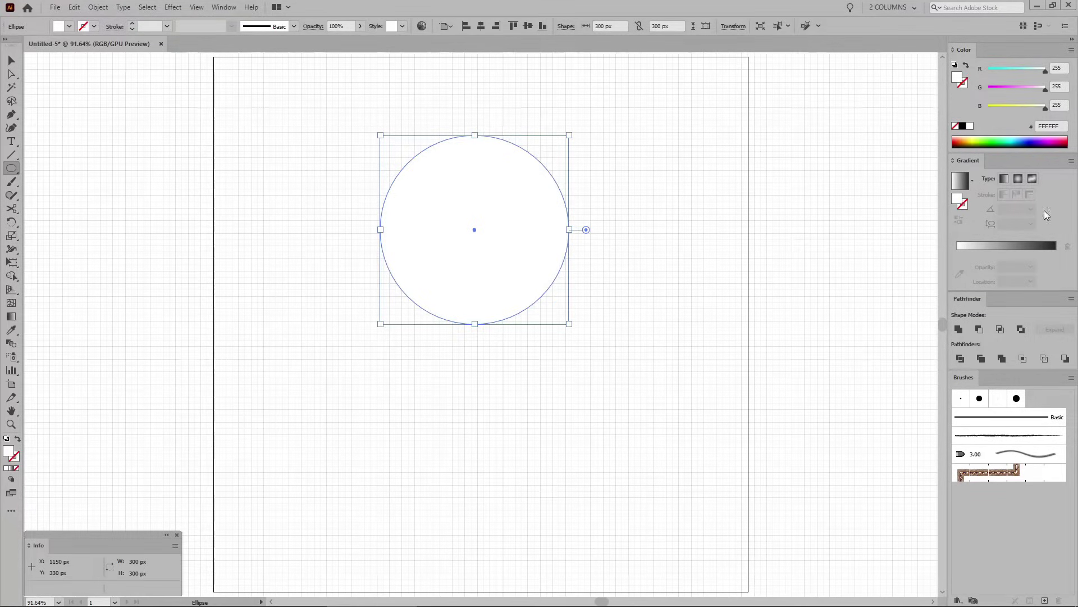
click(1020, 180)
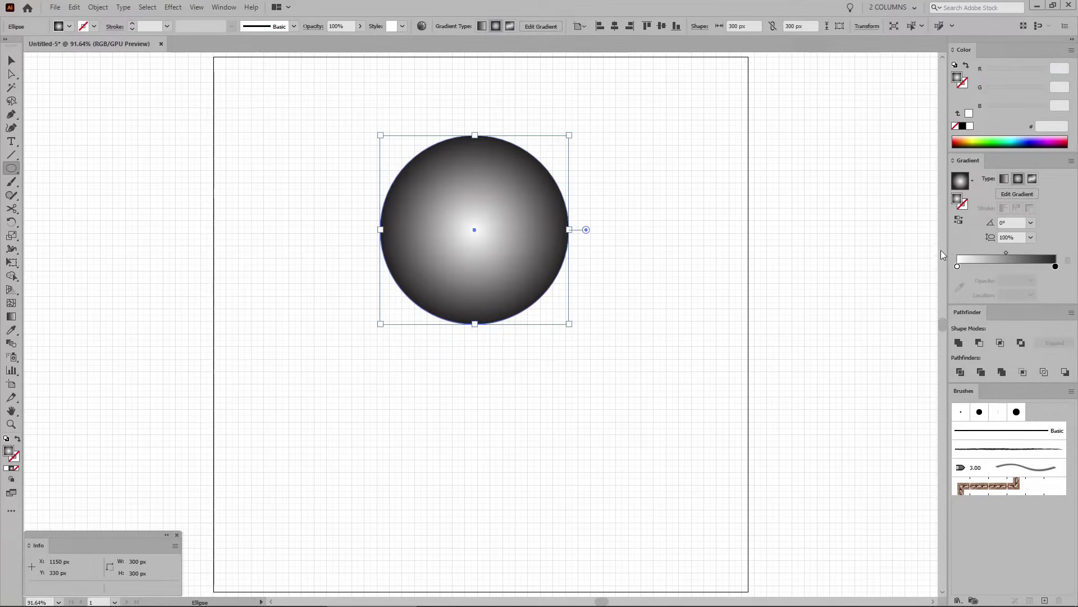
click(959, 222)
key(v)
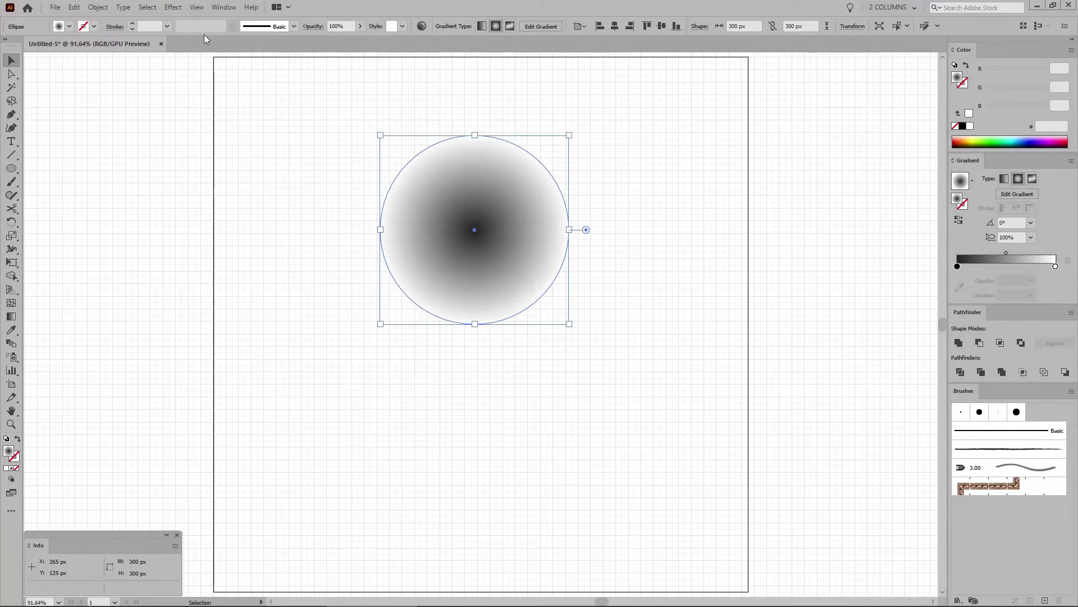
- Apply the Grain texture effect to the circle with Intensity 100, Contrast 100 and grain type Contrasty
click(173, 7)
mouse_move(286, 251)
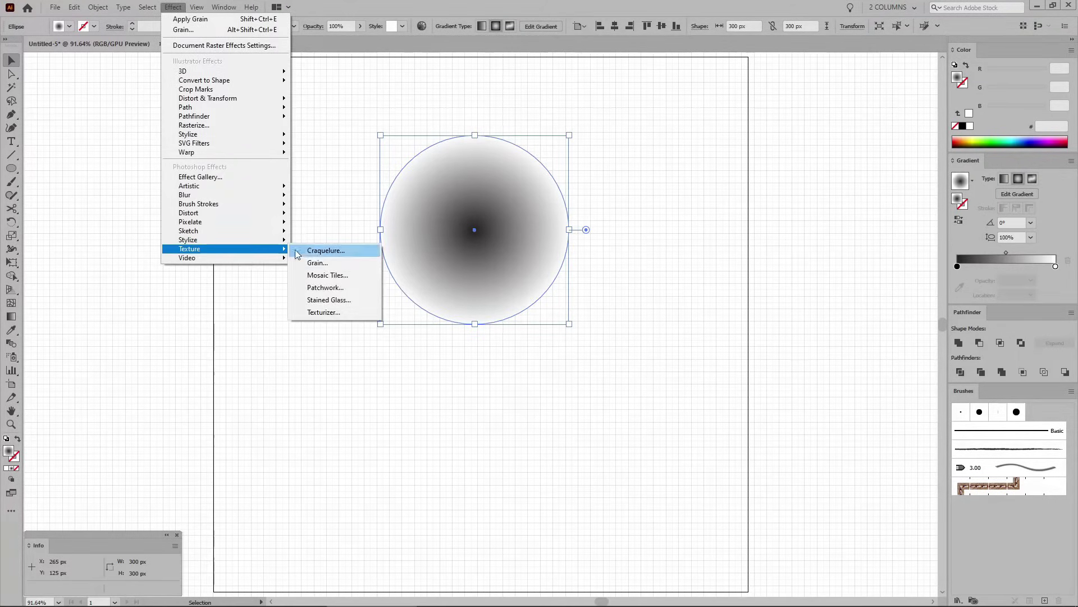
click(321, 262)
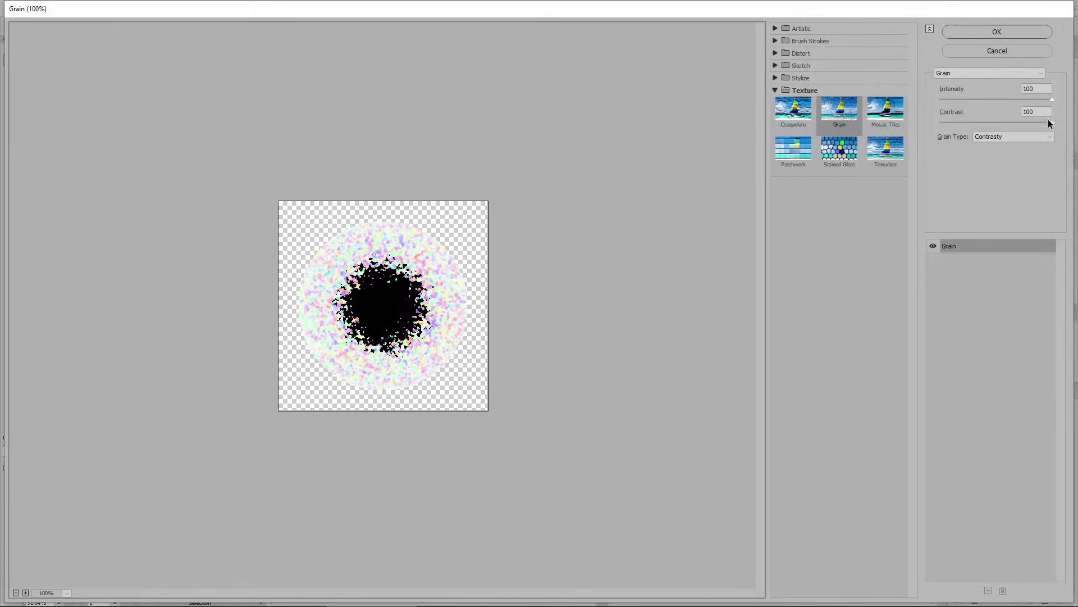
click(1025, 137)
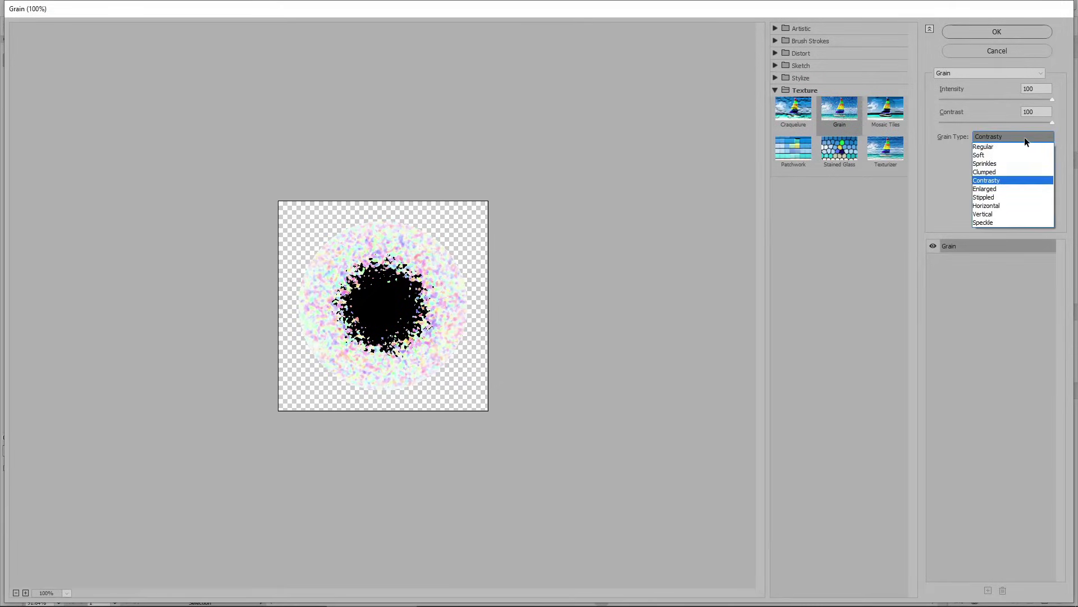
click(998, 181)
click(994, 33)
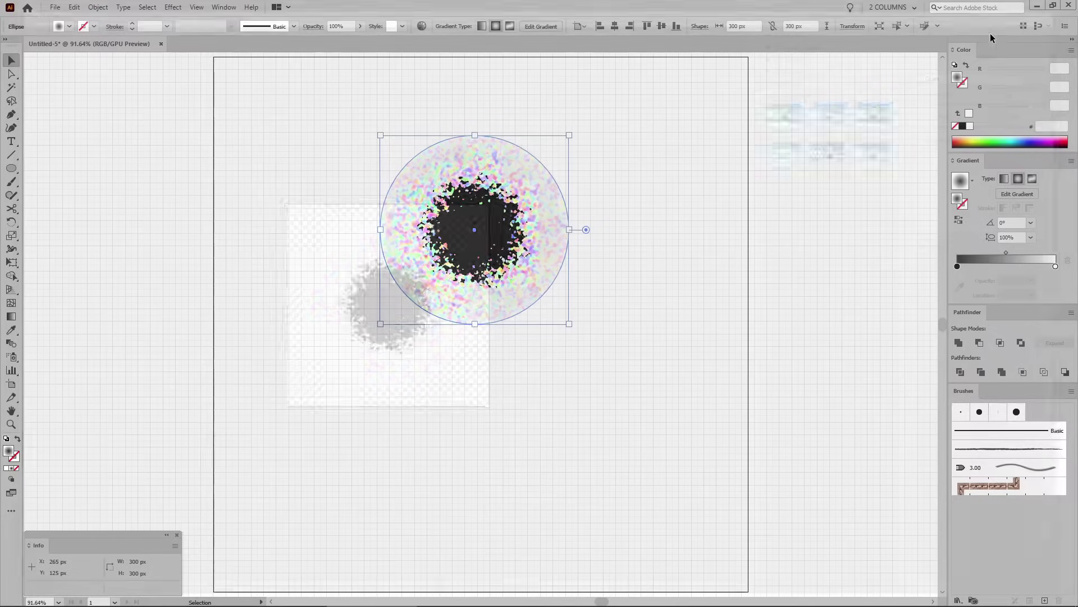
- Expand the circle's appearance into an image and apply Image Trace to it
click(98, 7)
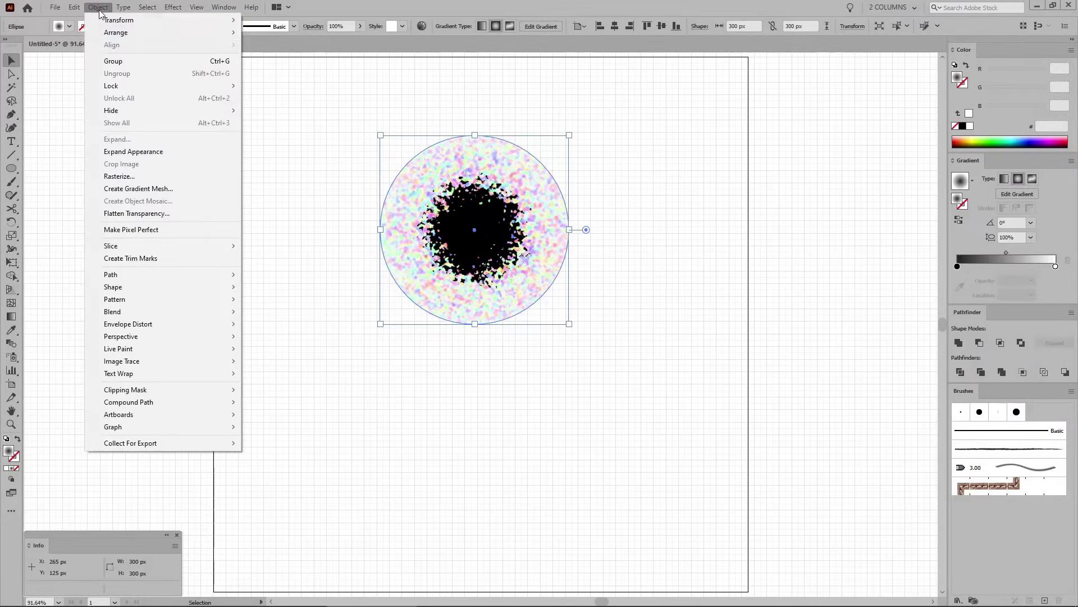
click(121, 152)
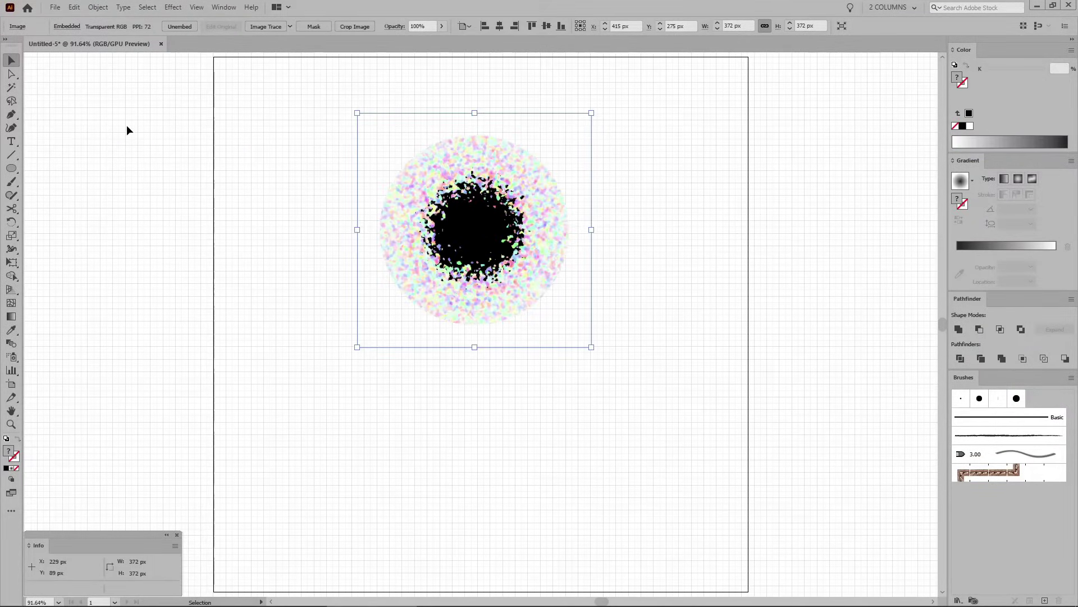
click(265, 26)
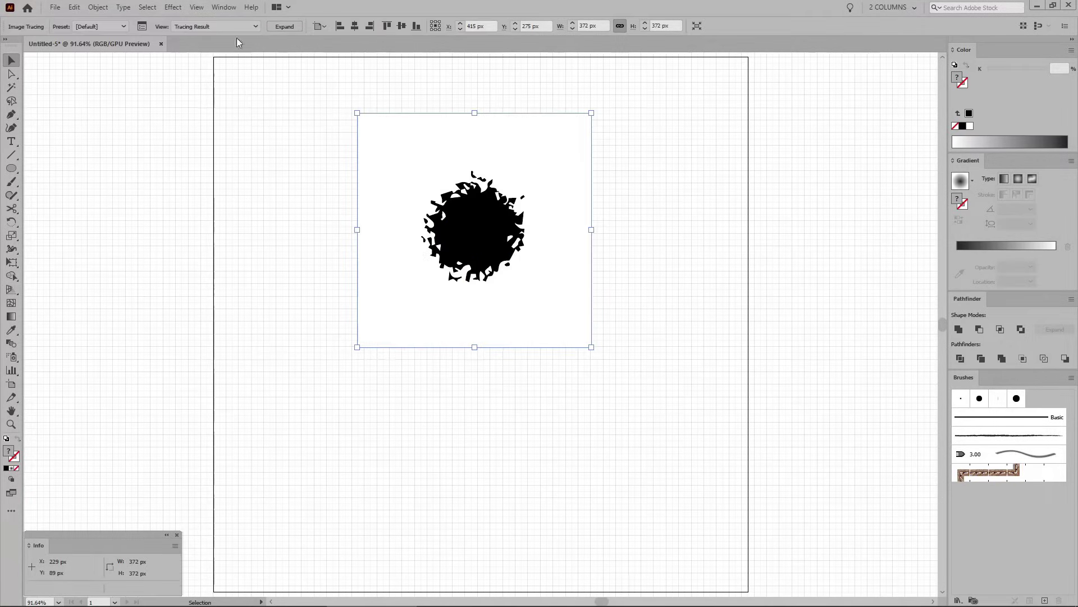
- Set the black-and-white trace's Threshold to 210
click(142, 26)
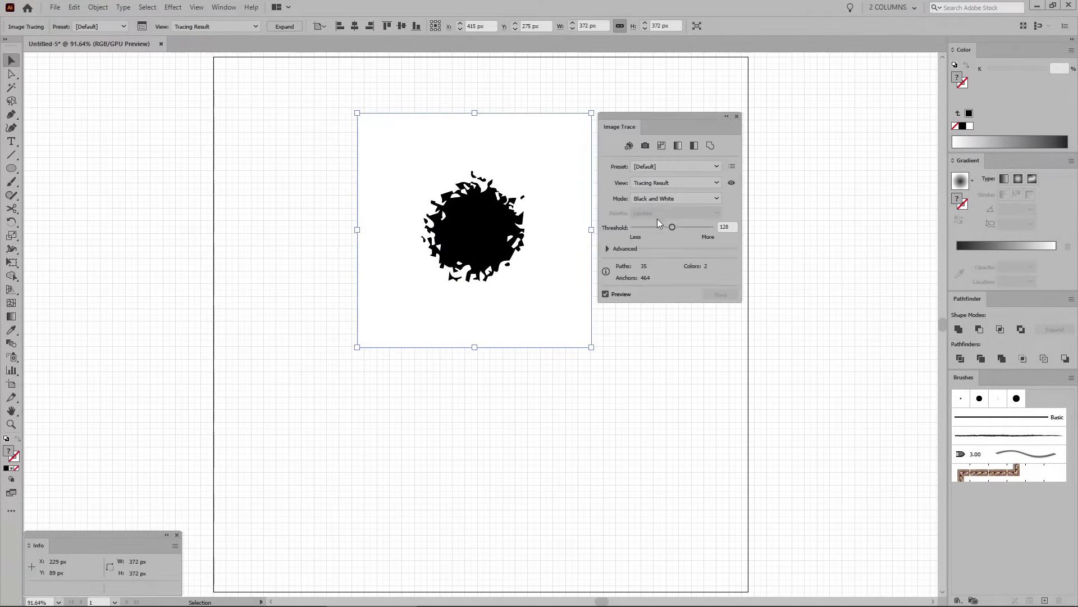
double_click(727, 226)
text(210)
key(Return)
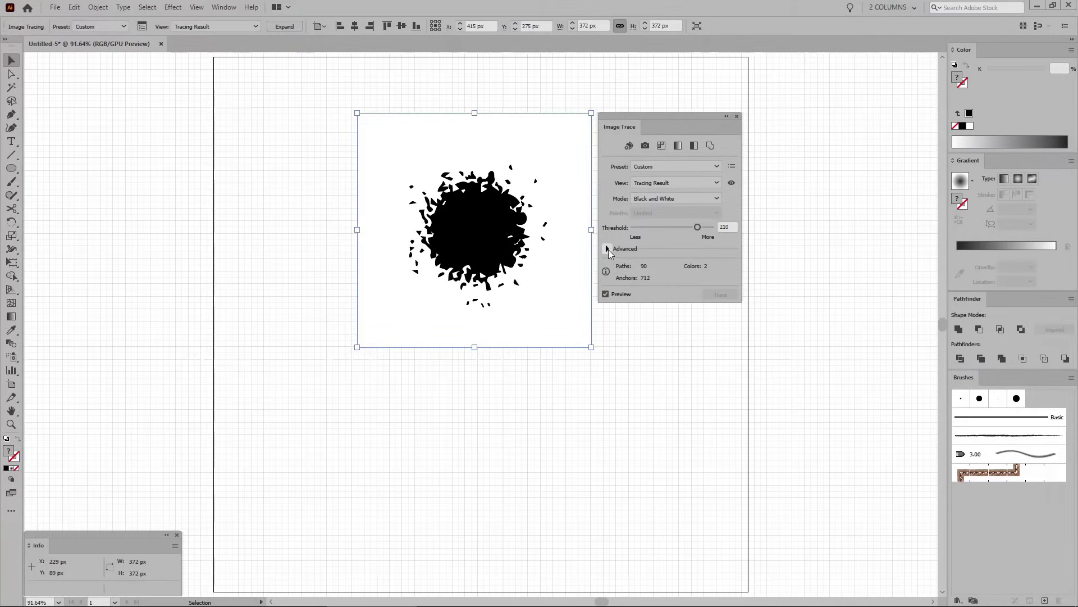
- Set the advanced trace options to Paths 80%, Corners 0% and Noise 1 px, with Snap Curves To Lines off and Ignore White on
click(607, 249)
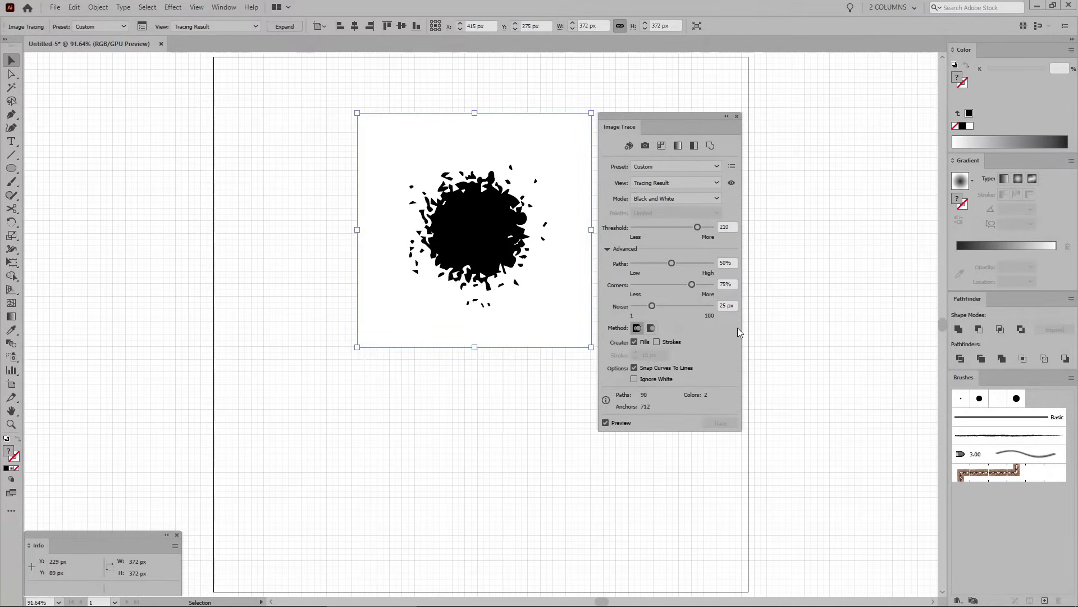
double_click(725, 263)
text(80)
double_click(725, 284)
text(0)
click(733, 304)
double_click(733, 305)
text(1)
key(Return)
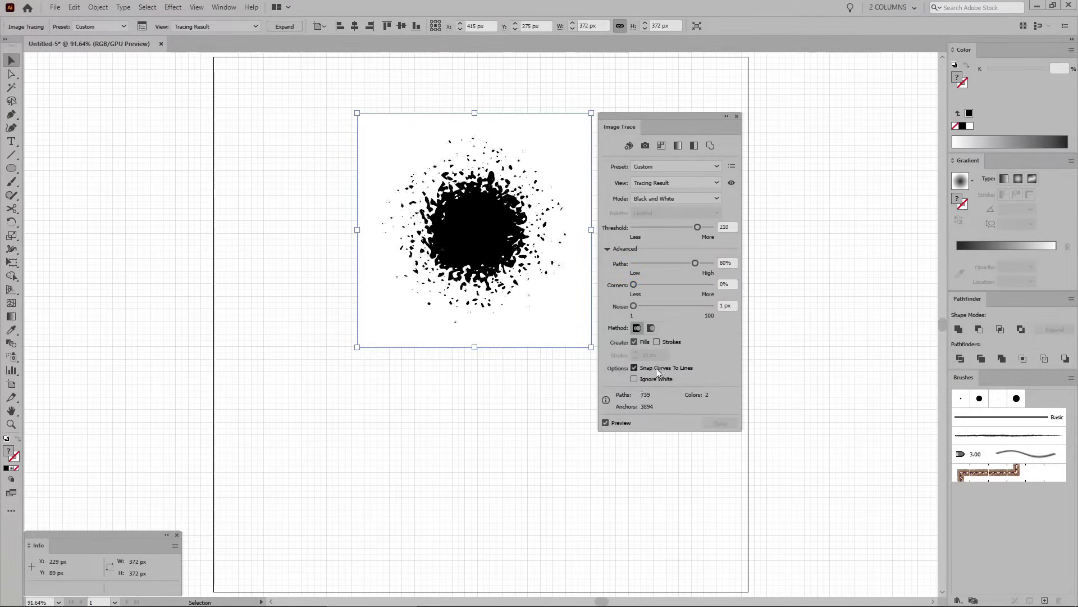
click(634, 367)
click(635, 379)
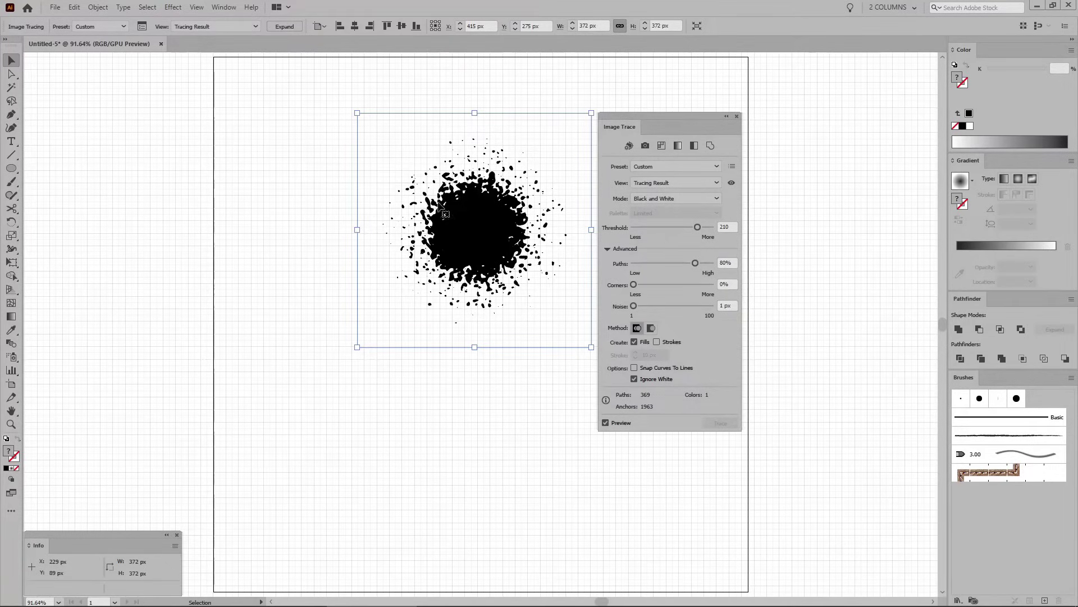
- Expand the traced splatter into vector shapes, close the trace settings and turn the group into a compound path
click(285, 27)
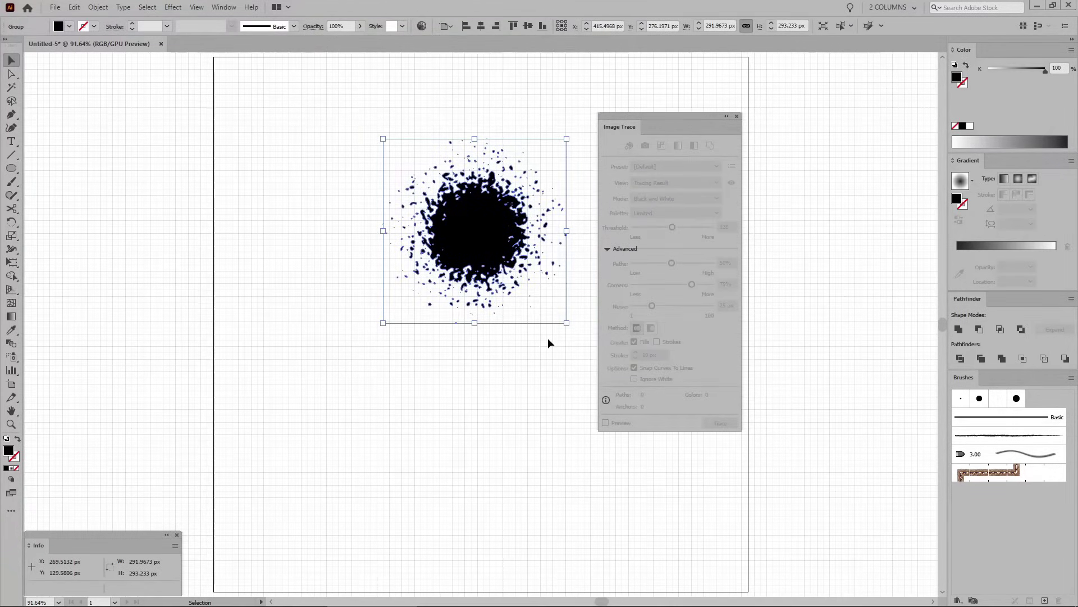
click(737, 117)
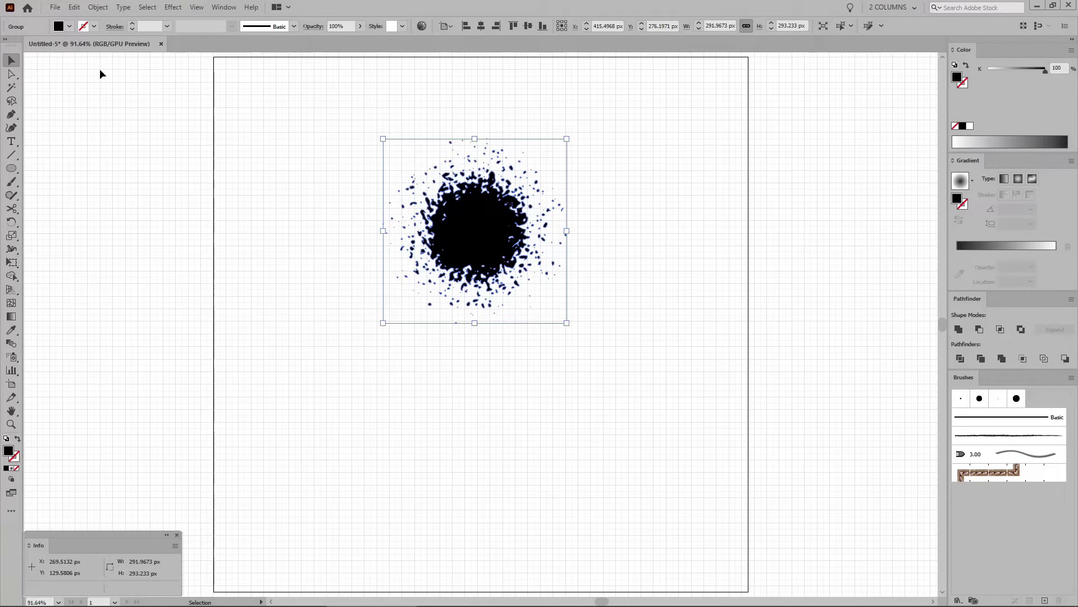
click(98, 7)
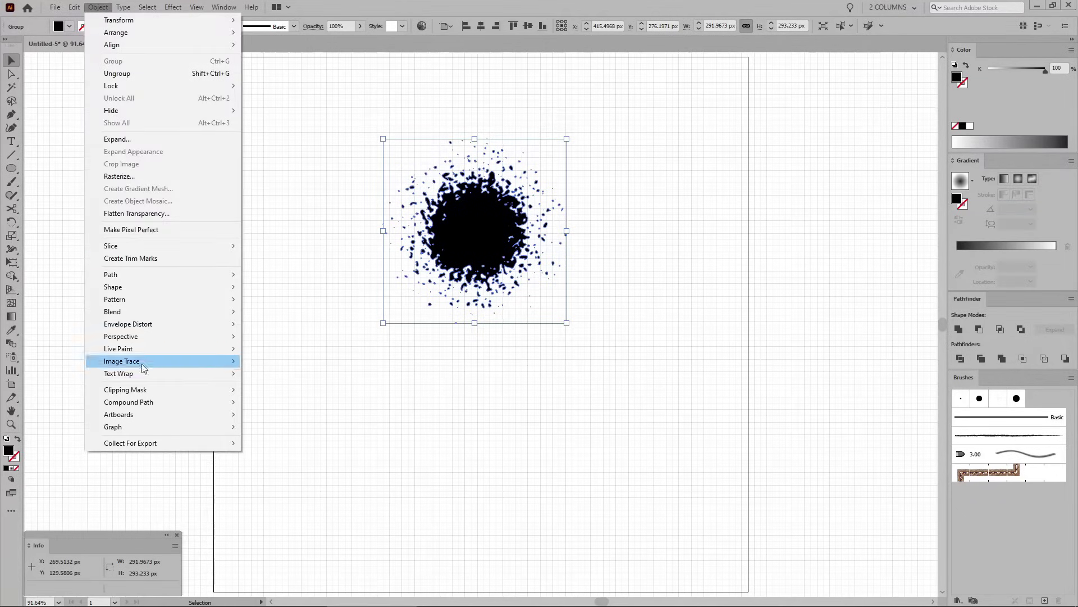
mouse_move(225, 402)
click(269, 402)
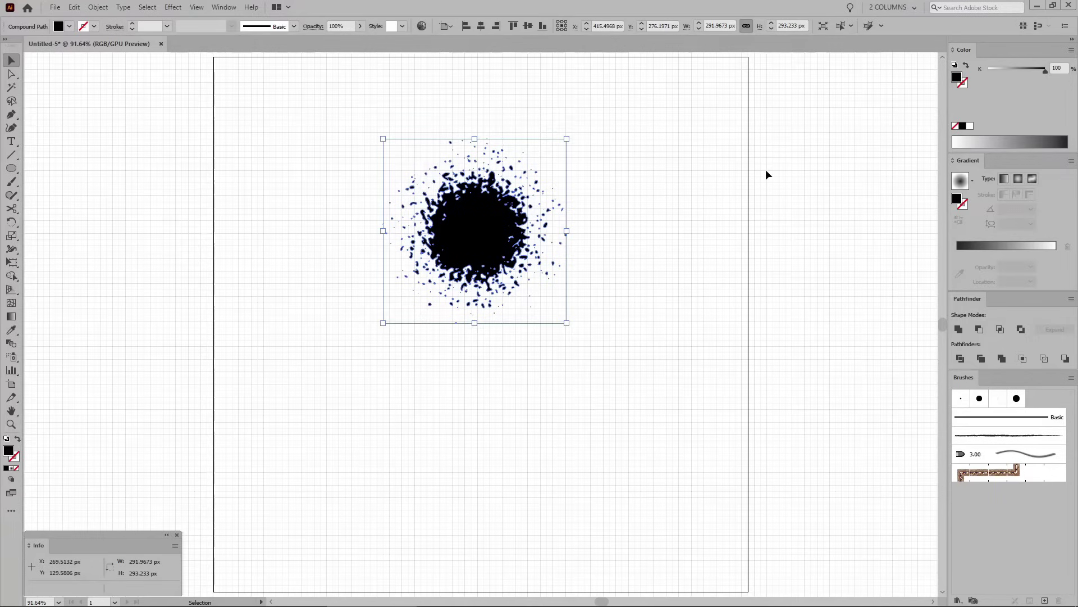
- Switch the color sliders to RGB and set the splatter's fill to R 237, G 28, B 36
click(1072, 50)
click(1020, 80)
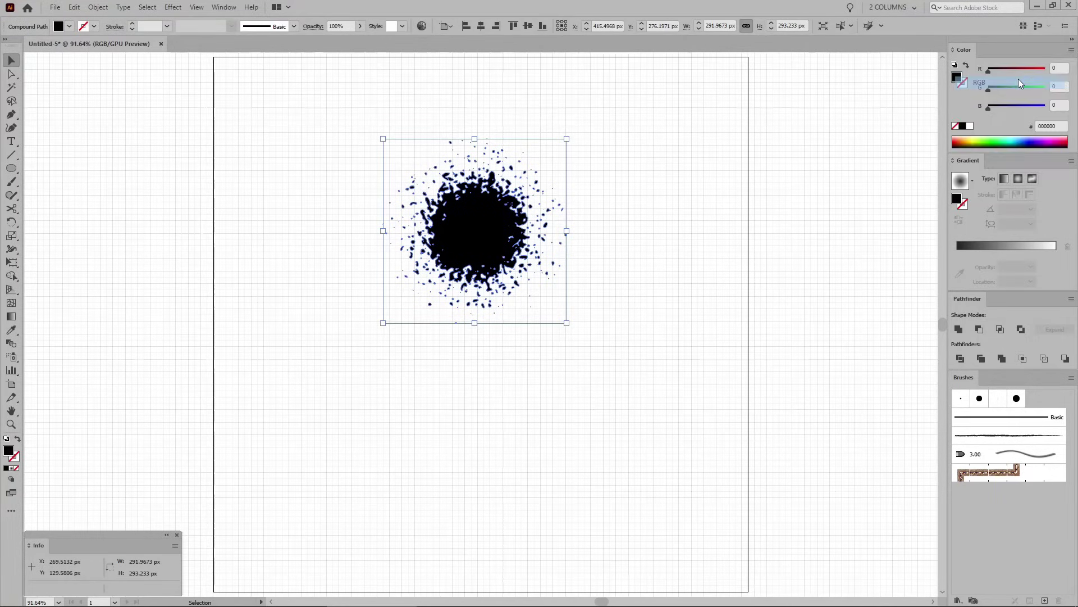
click(1058, 68)
text(237)
key(Tab)
text(28)
key(Tab)
text(3)
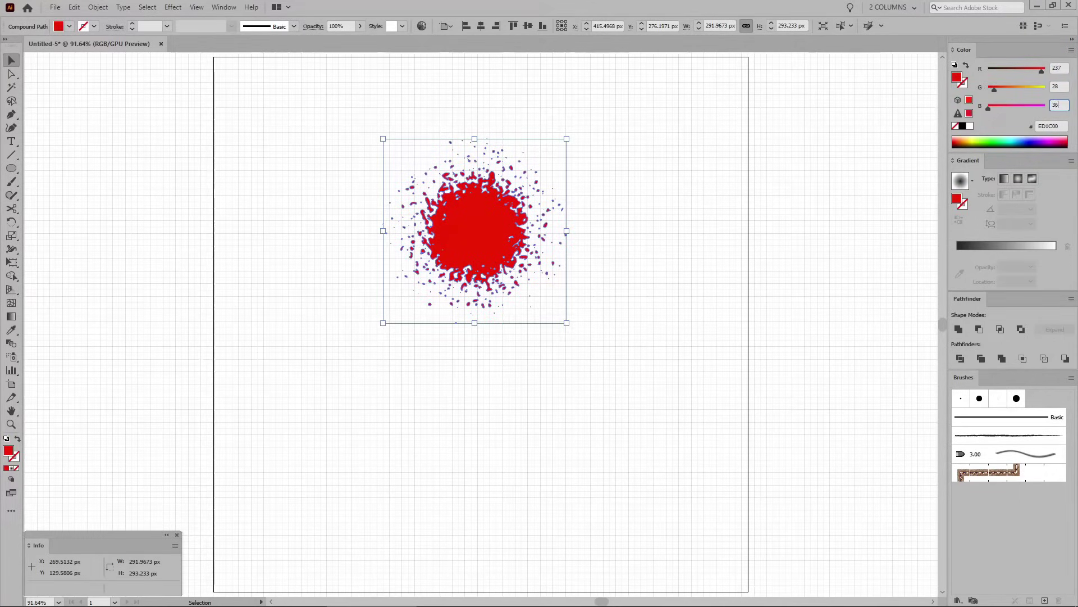
key(Return)
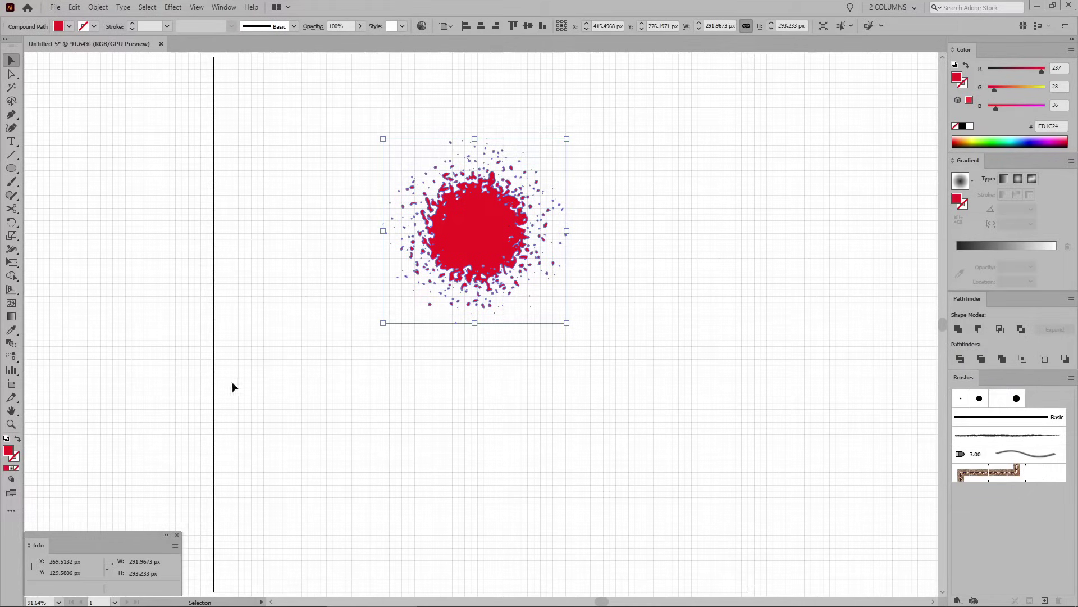
- Draw a 100 px circle in the empty area below the splatter with the Ellipse tool
click(12, 424)
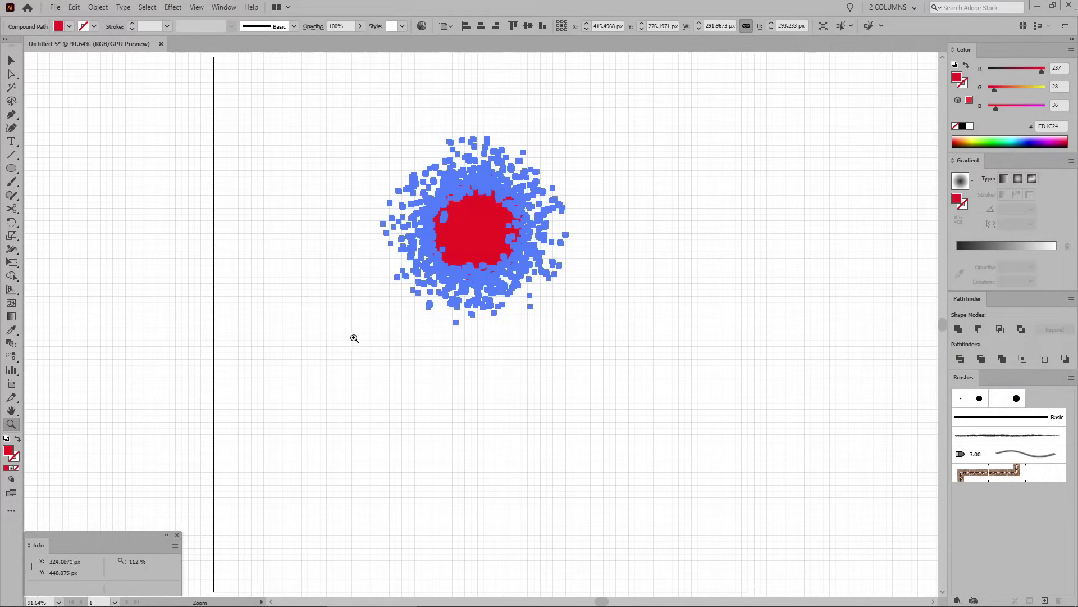
drag(352, 336, 600, 591)
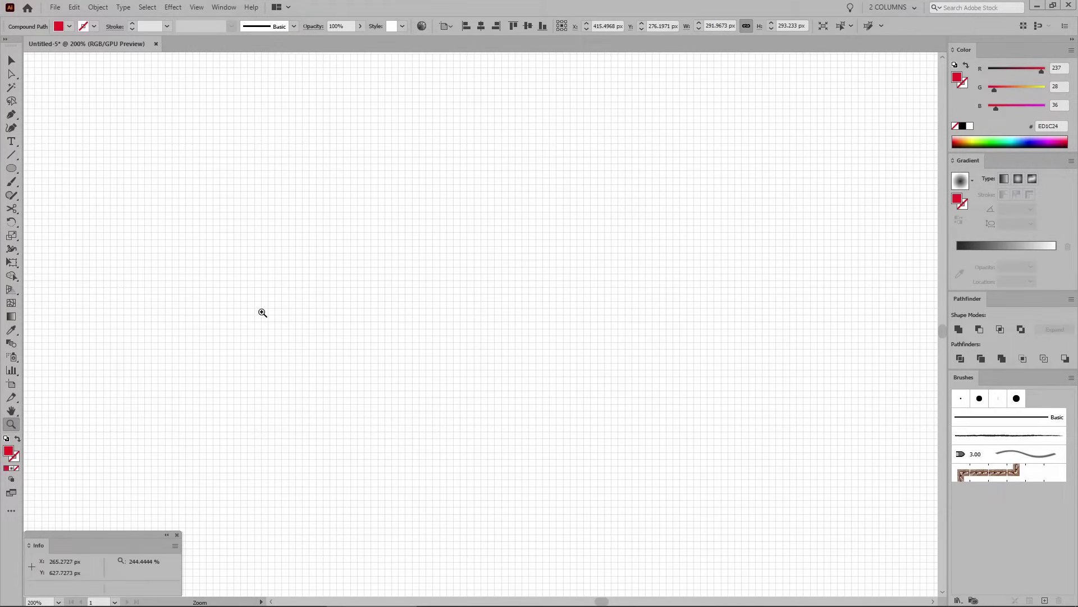
click(13, 169)
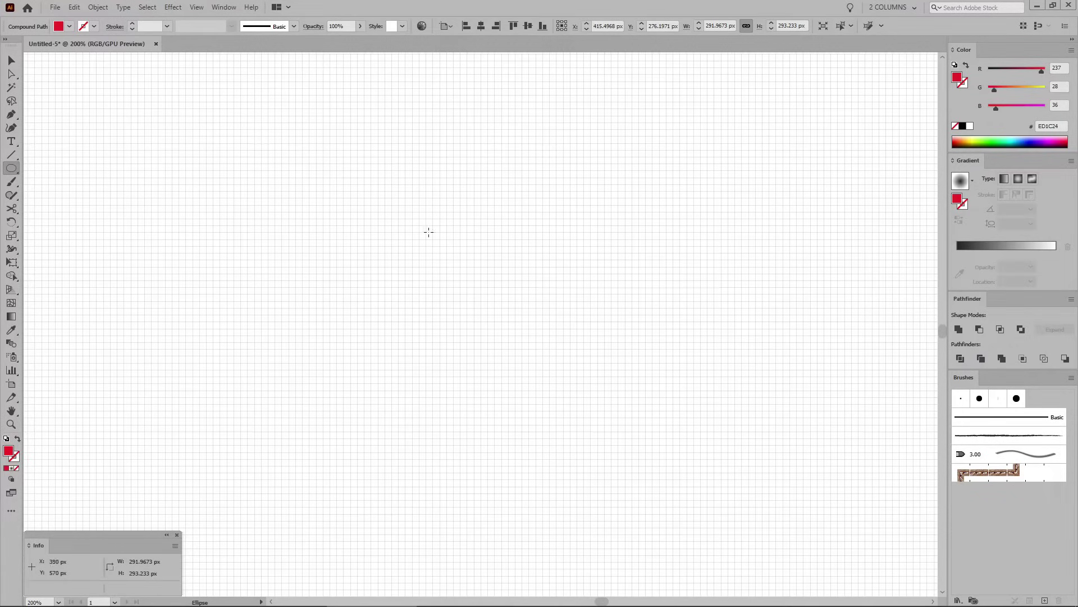
drag(406, 243, 542, 376)
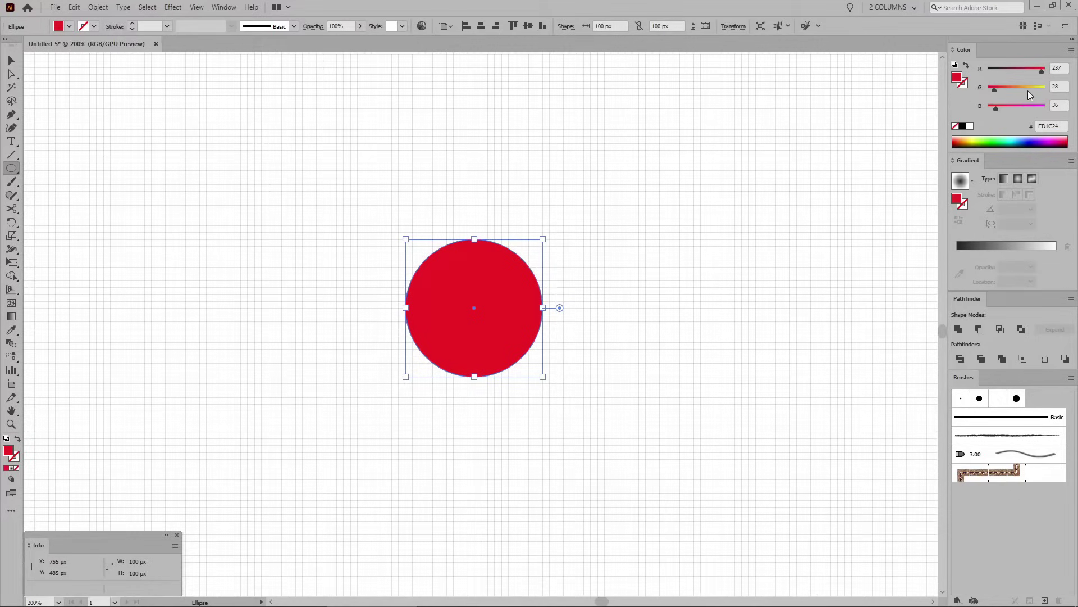
- Set the new circle's fill color to R 46, G 49, B 146
click(1063, 69)
key(Tab)
text(49)
key(Tab)
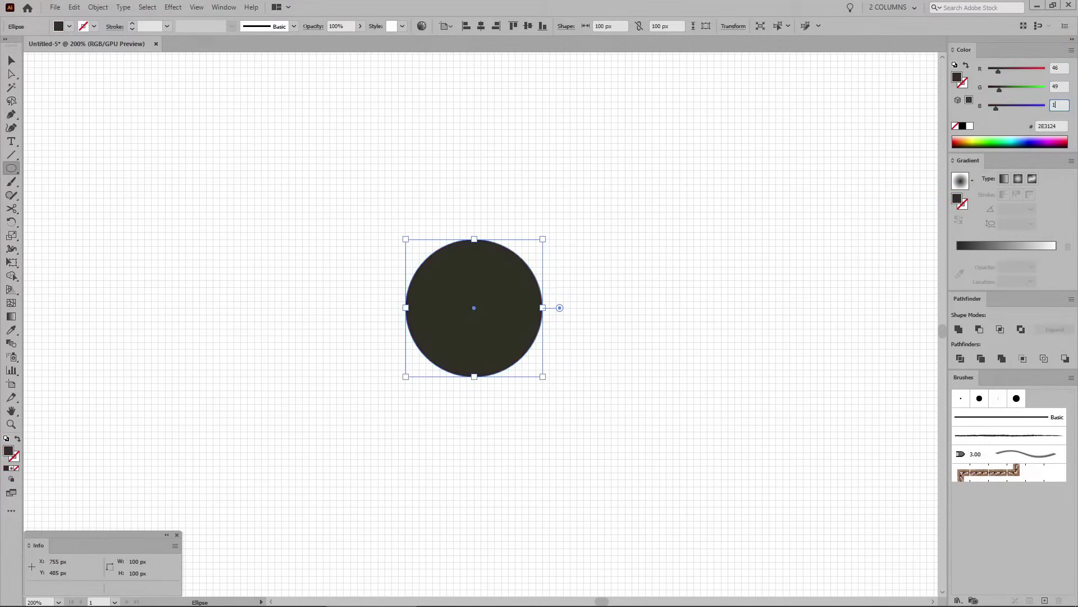
text(146)
key(Return)
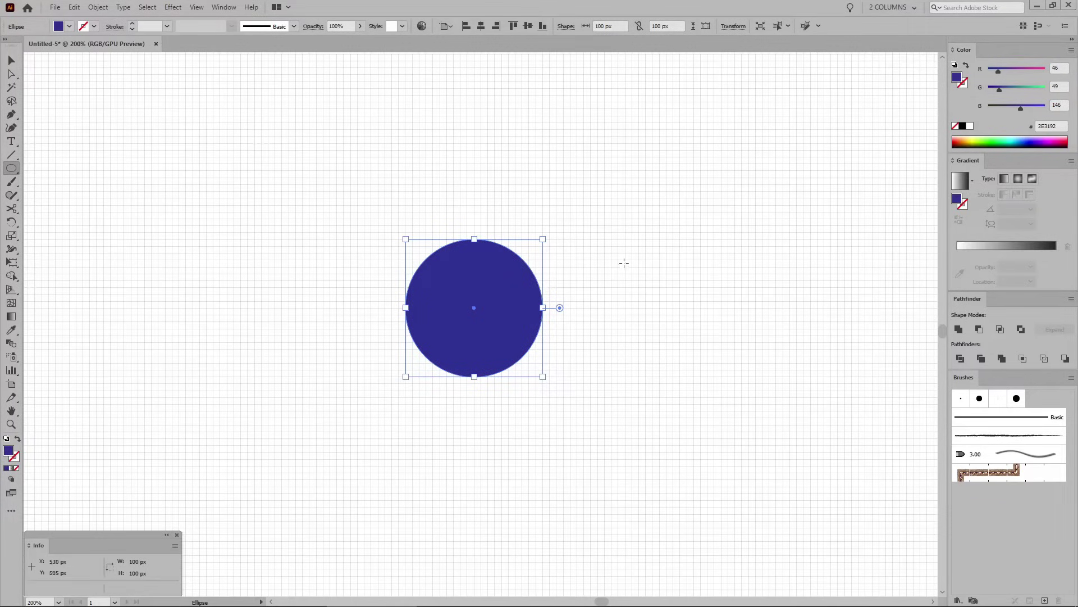
- Draw two 10 px circles, one above the other, beside the large circle and stretch the lower one to 20 x 30 px
drag(613, 242, 617, 322)
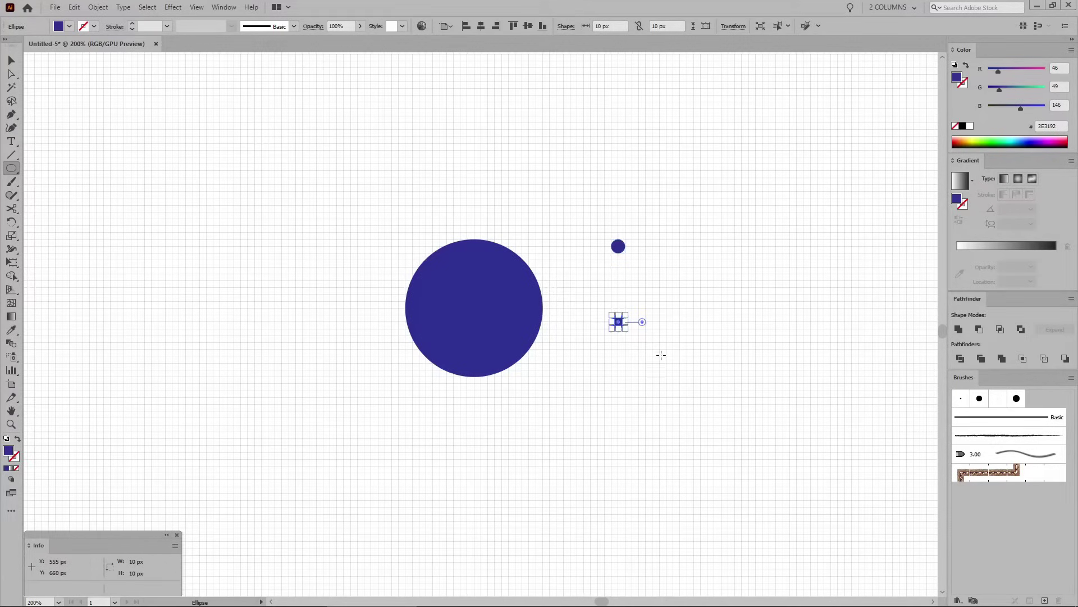
key(z)
drag(666, 366, 572, 209)
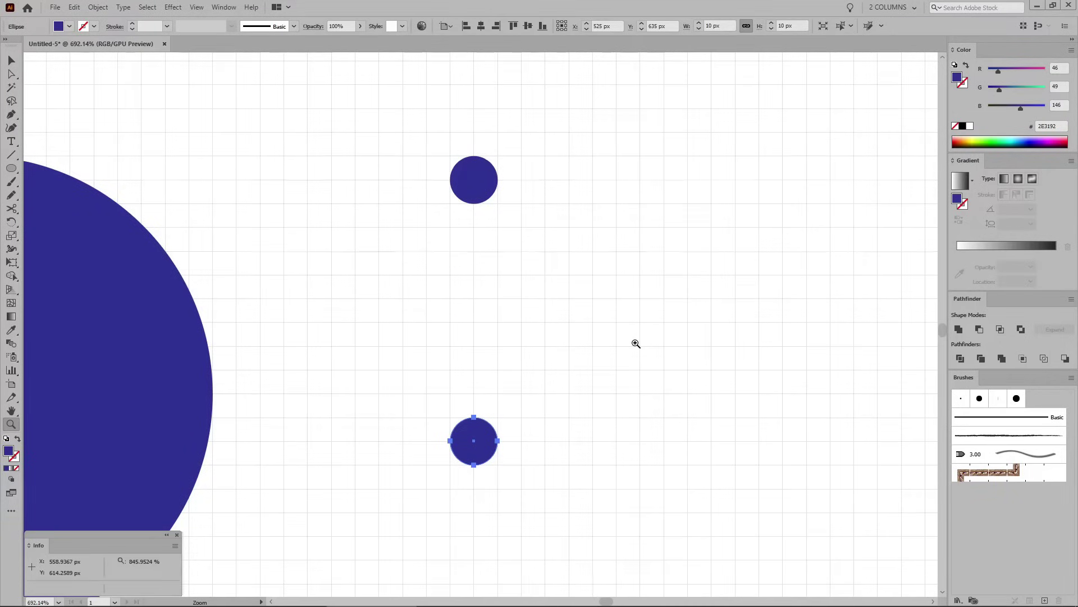
click(12, 60)
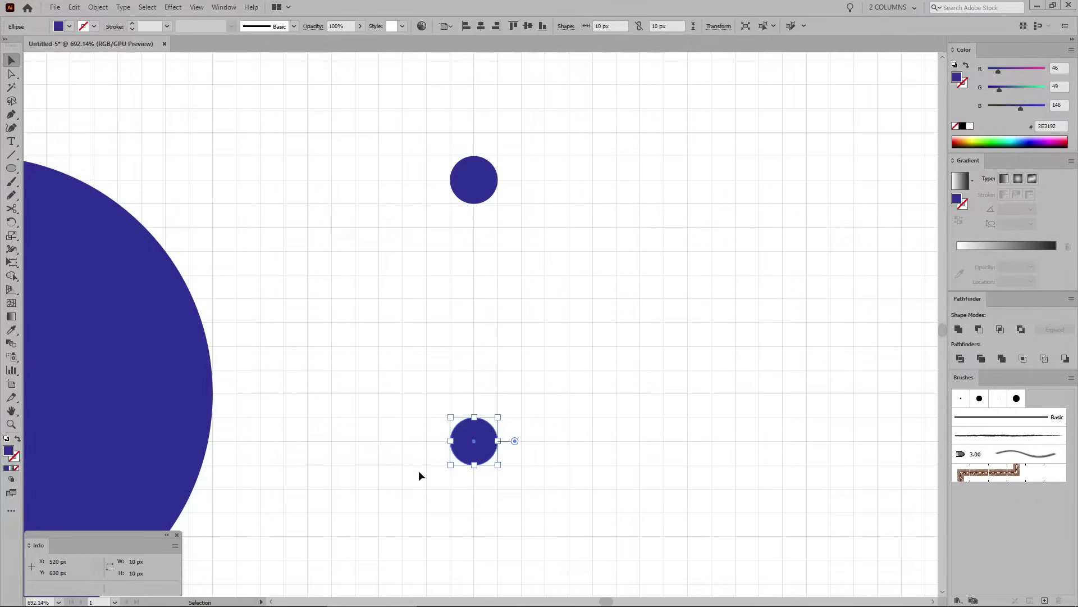
drag(475, 465, 477, 561)
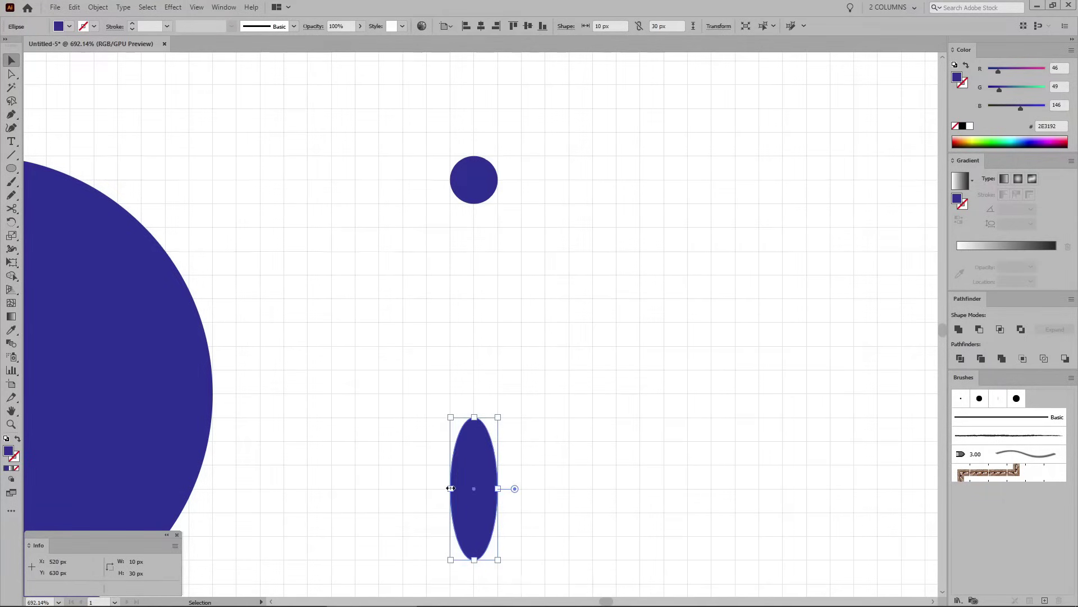
drag(451, 488, 426, 490)
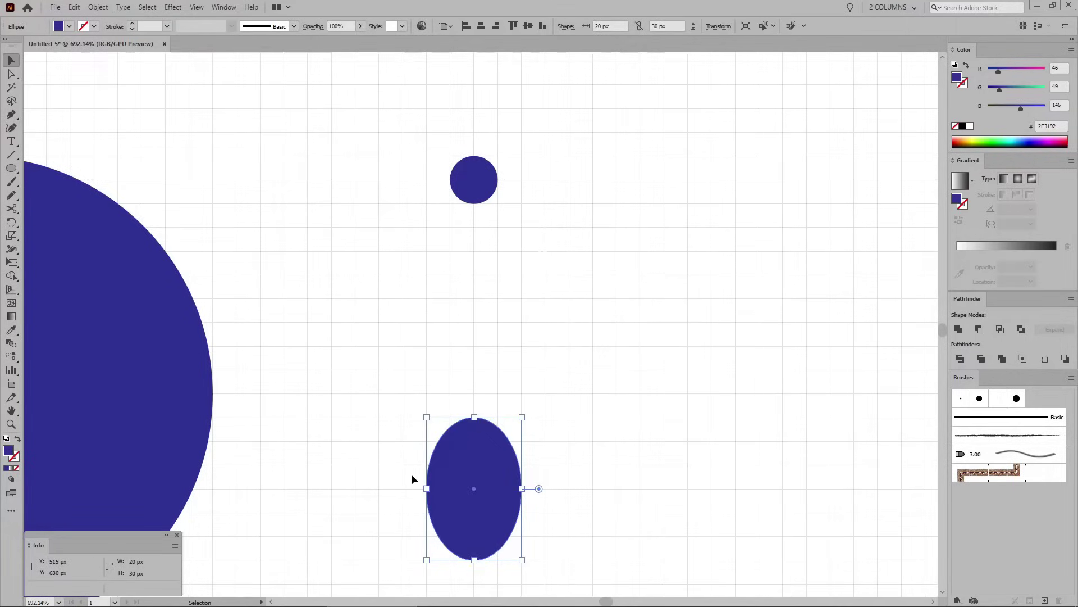
click(413, 476)
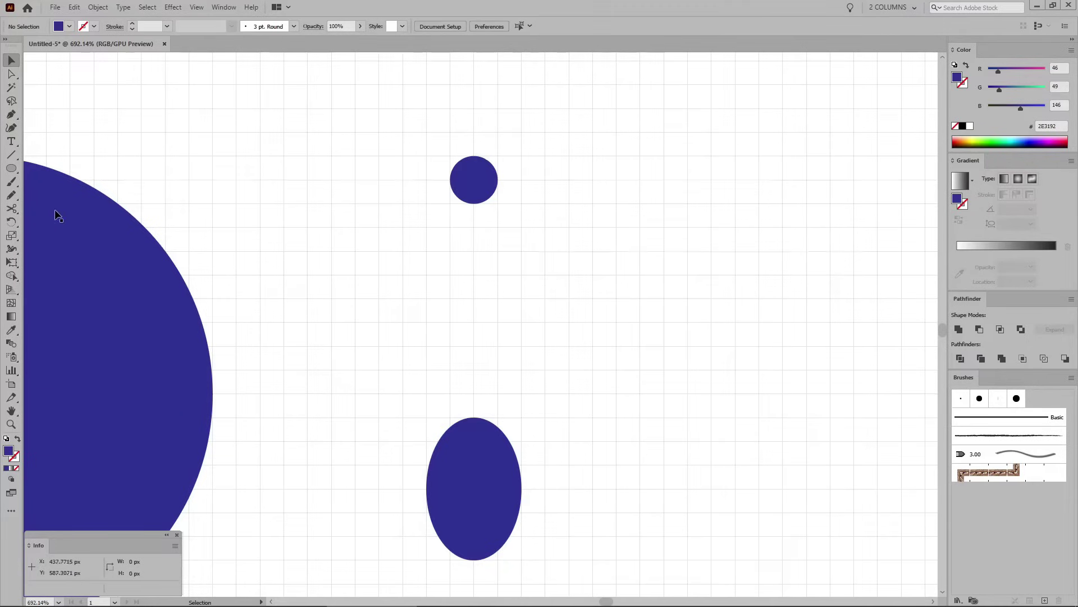
- Draw a 20 x 65 px rectangle and place it between the centers of the small circle and the ellipse
click(11, 168)
key(m)
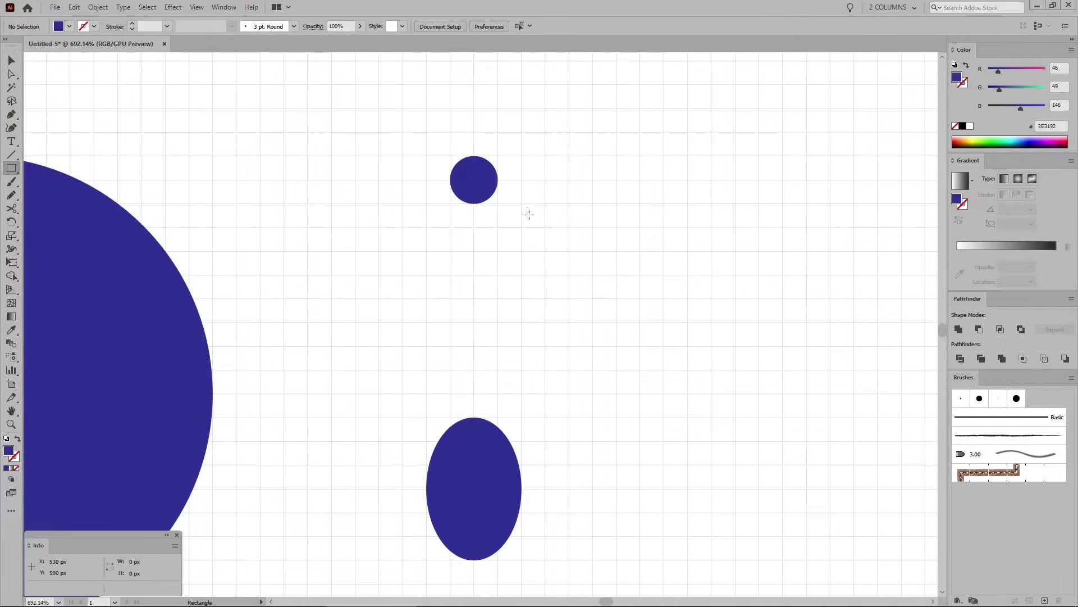
drag(549, 180, 641, 481)
click(11, 60)
drag(597, 275, 478, 268)
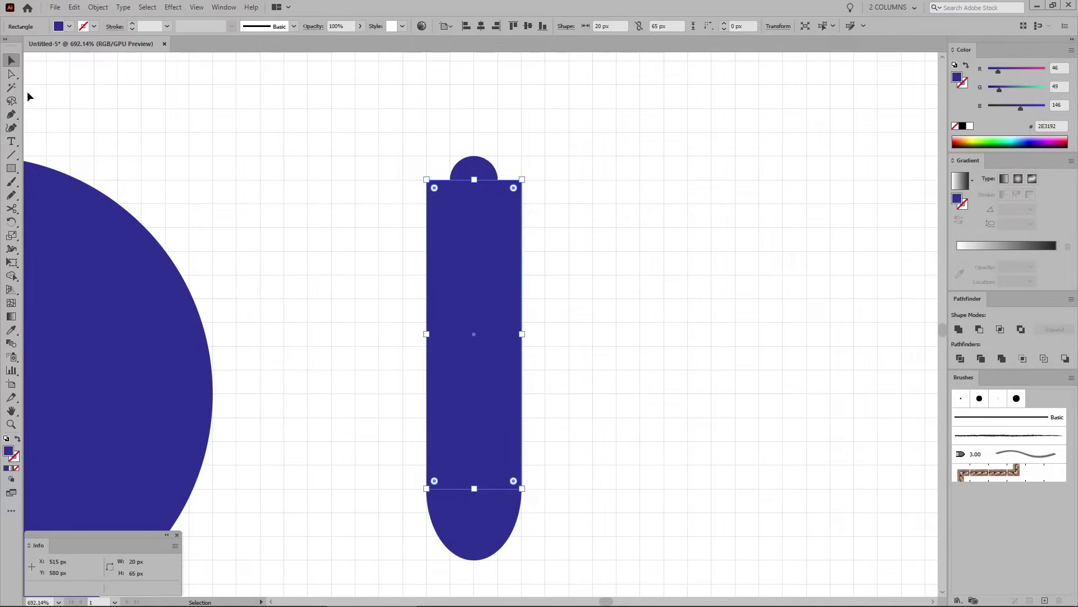
- Move the rectangle's two upper anchor points 5 px inward each so its top edge matches the small circle's width
click(12, 74)
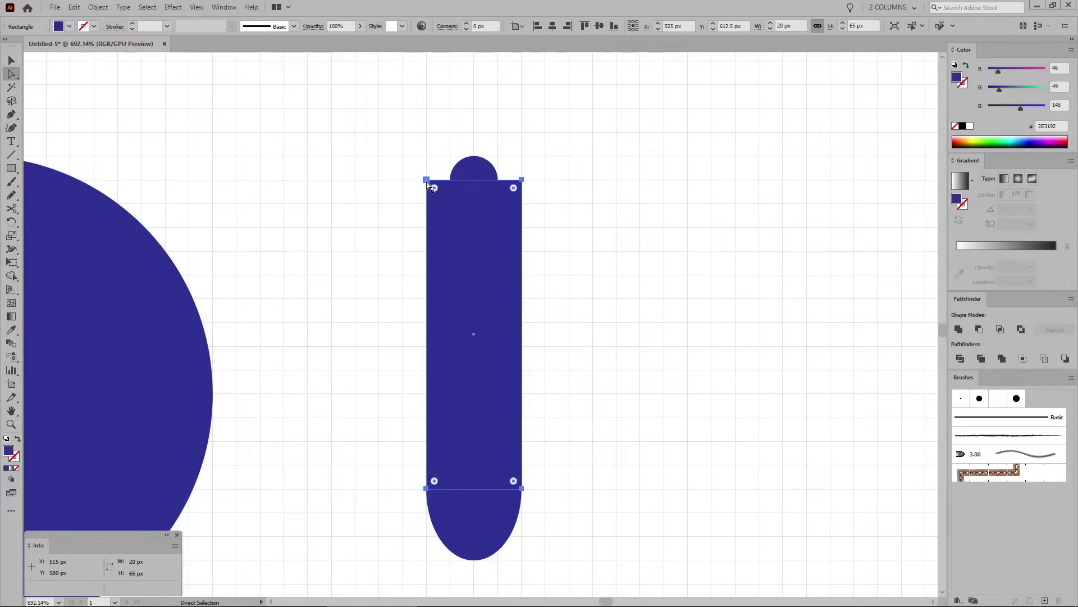
drag(427, 181, 450, 180)
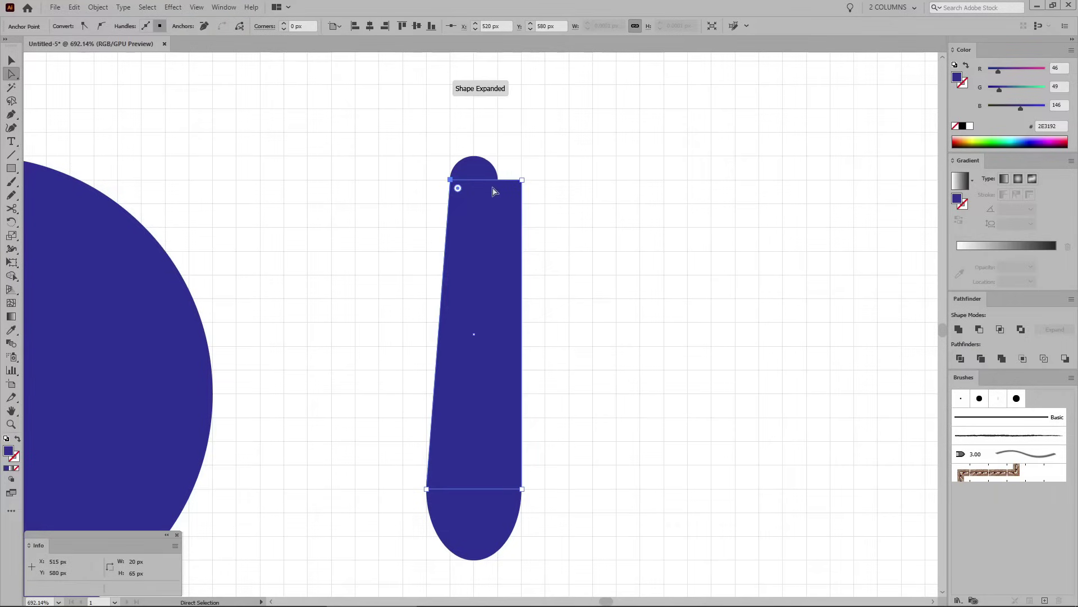
click(522, 183)
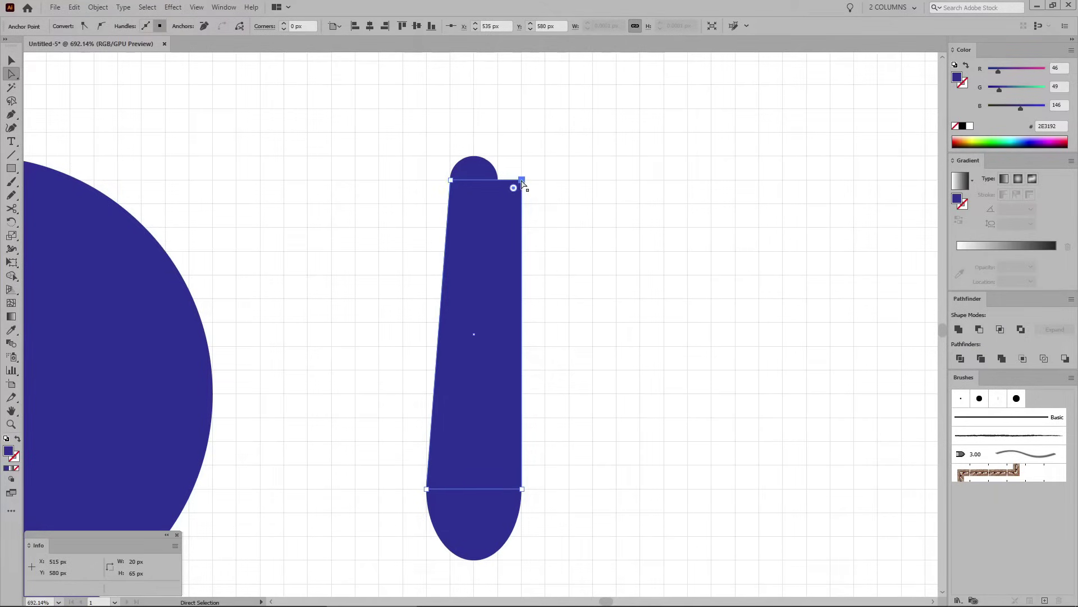
drag(523, 183, 503, 182)
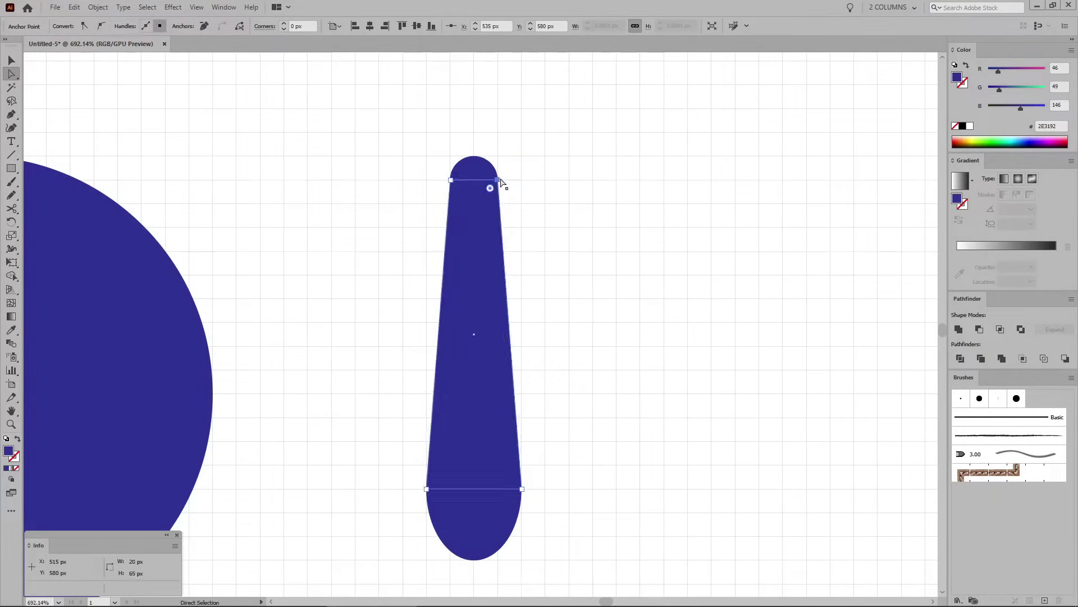
- Unite the small circle, tapered rectangle and ellipse into a single drip shape
click(11, 60)
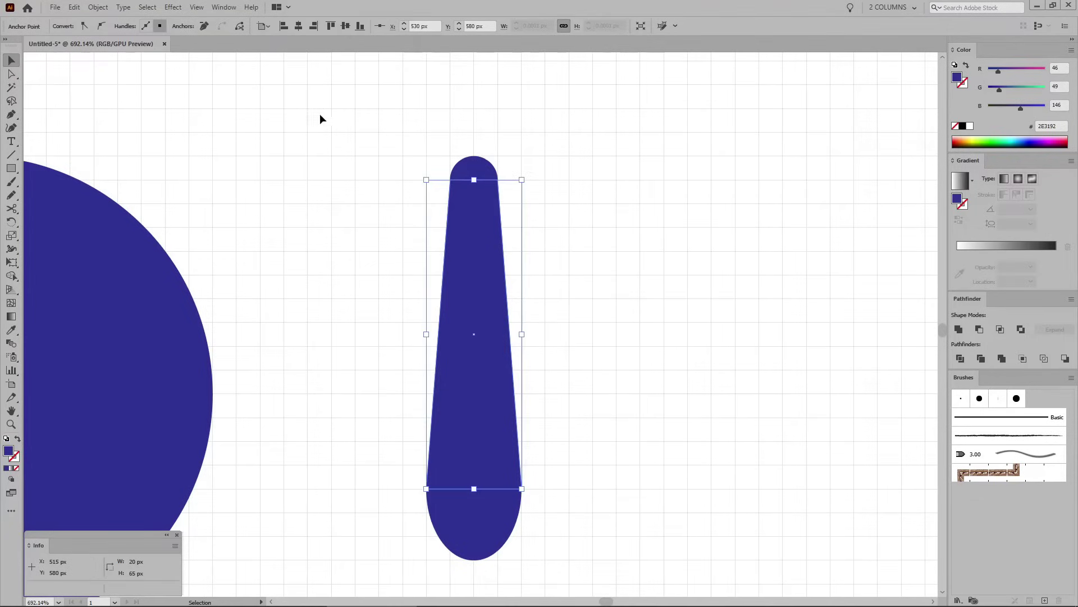
drag(402, 133, 545, 584)
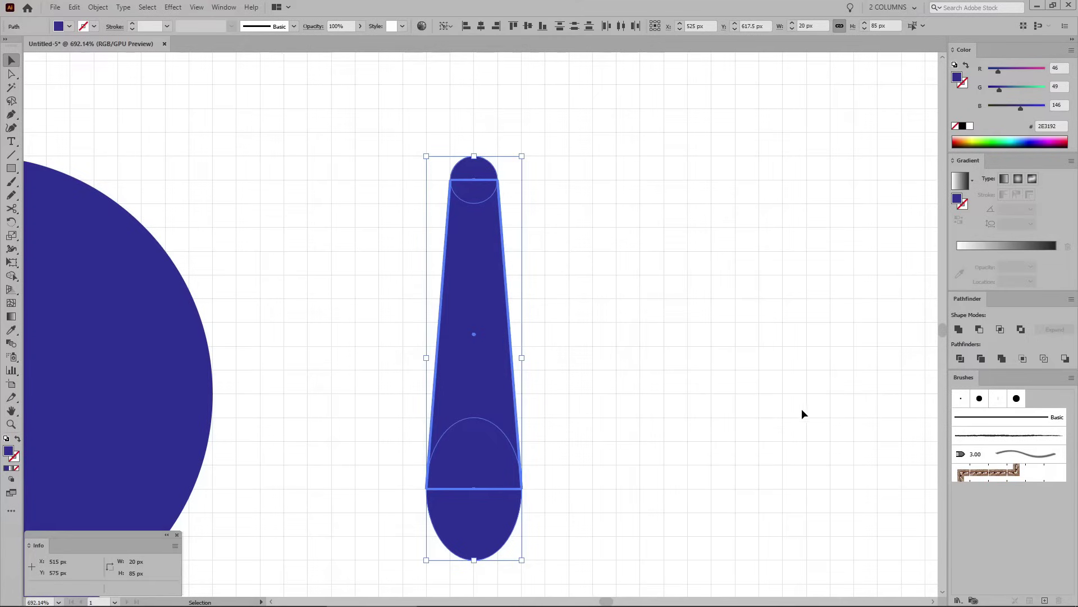
click(959, 331)
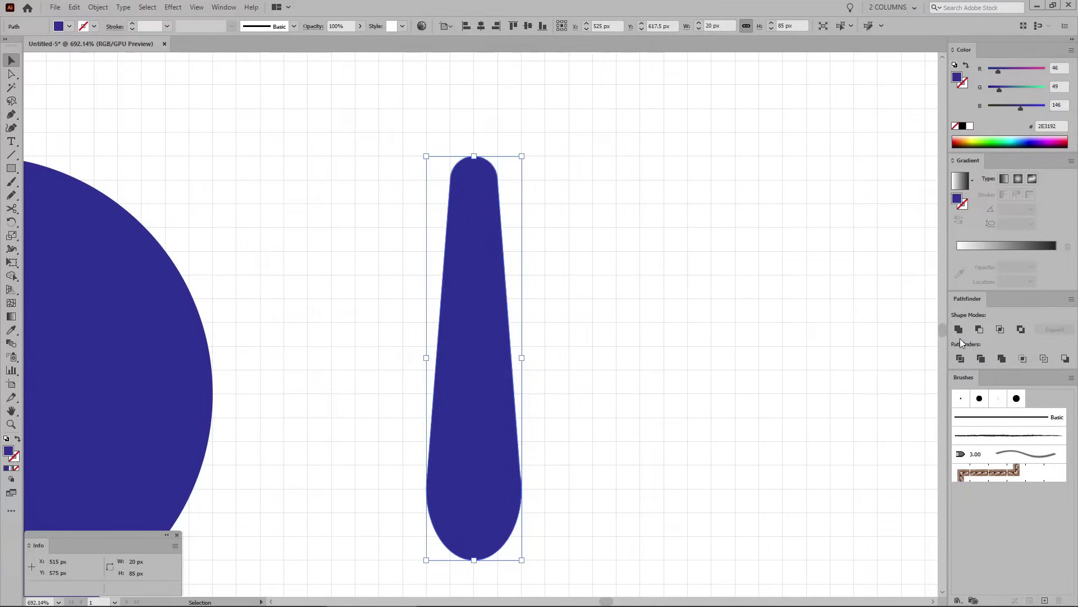
- Apply a vertical Bulge warp with -25% bend and no distortion to the drip shape, and expand its appearance
click(173, 7)
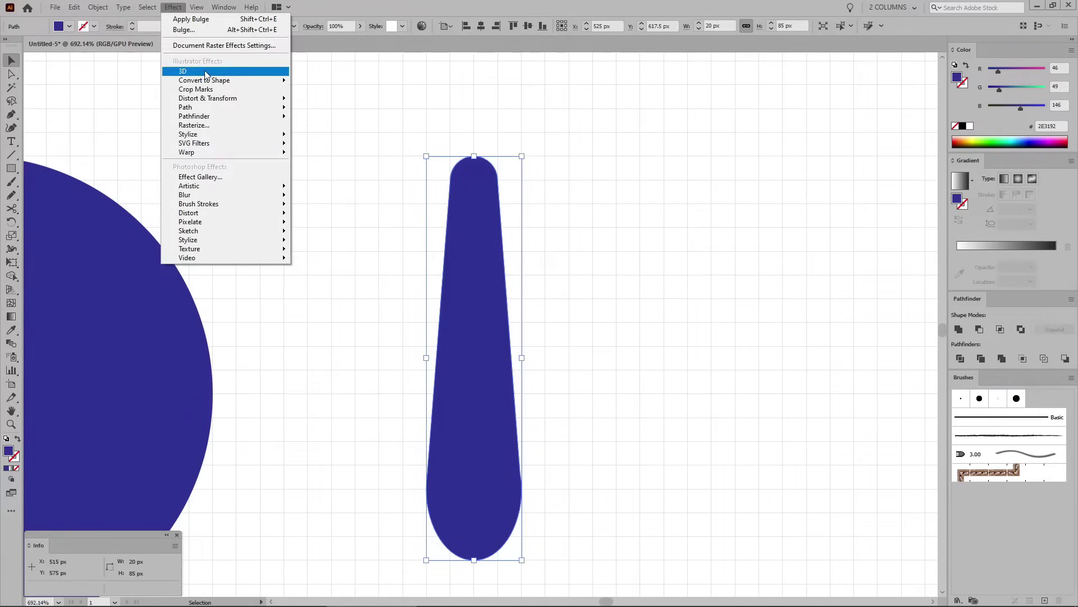
mouse_move(253, 152)
click(314, 204)
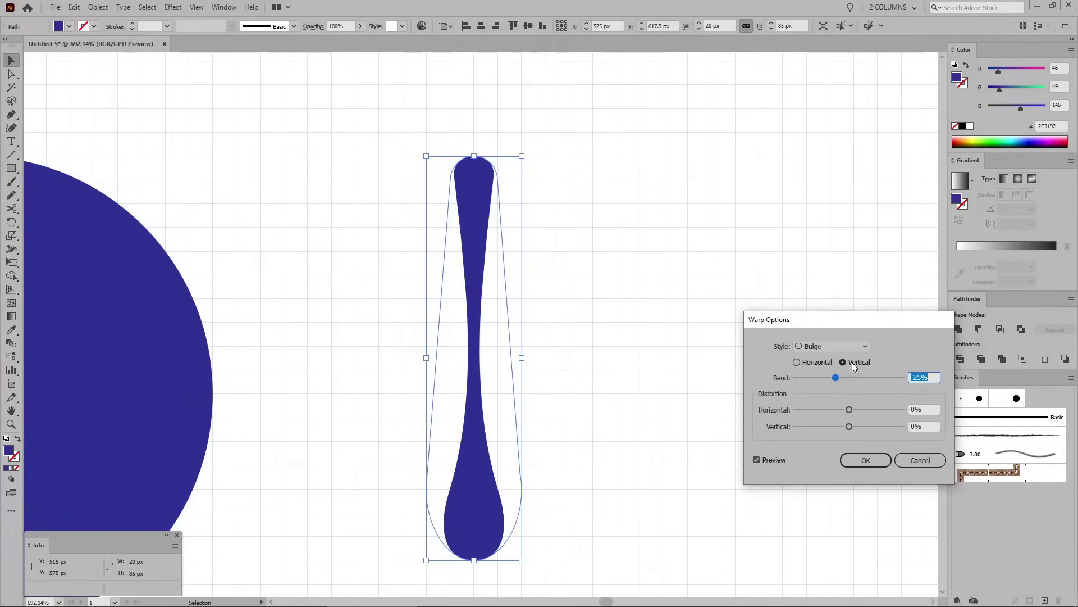
drag(934, 376, 919, 377)
click(865, 460)
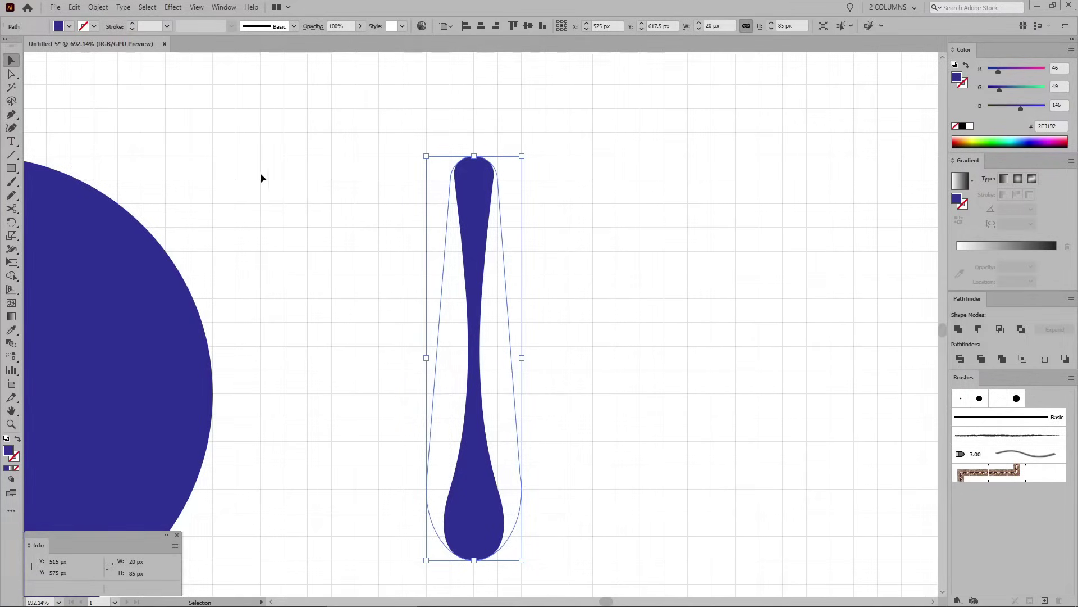
click(97, 6)
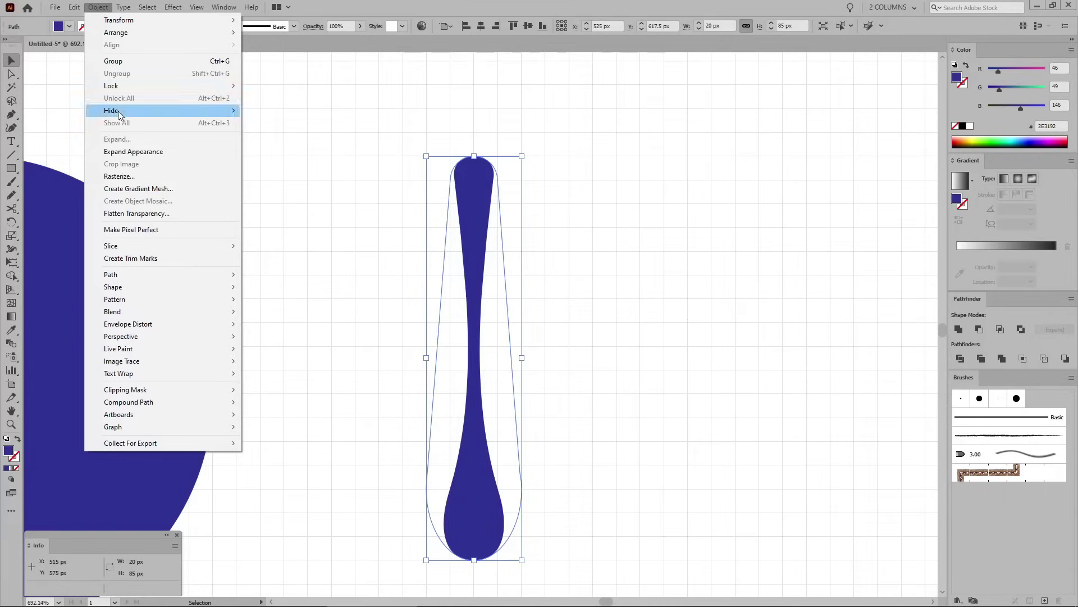
click(119, 153)
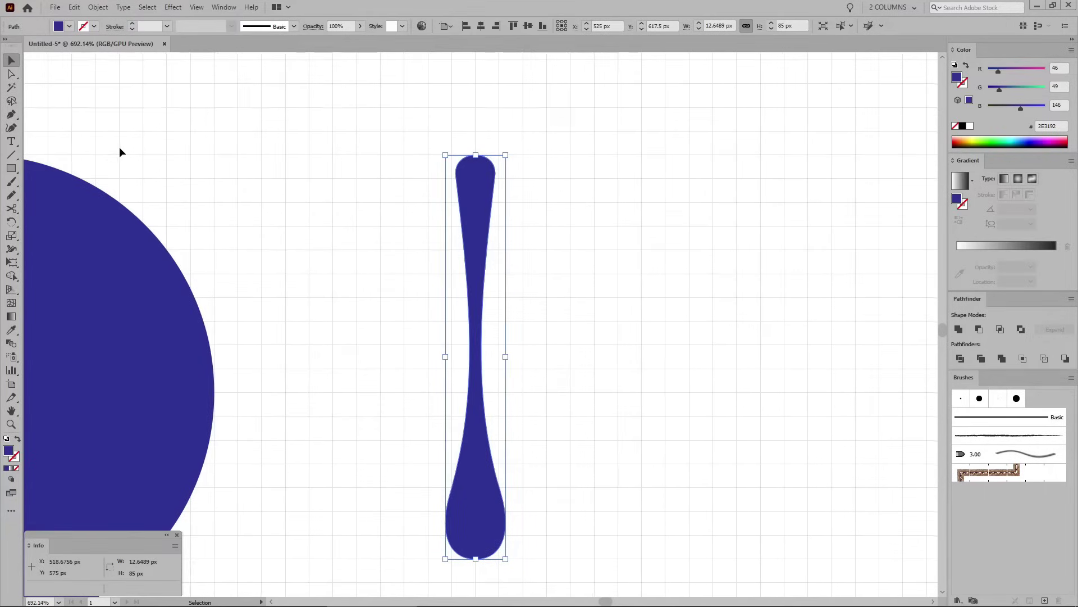
- Turn off snapping to the grid and hide the grid
click(196, 6)
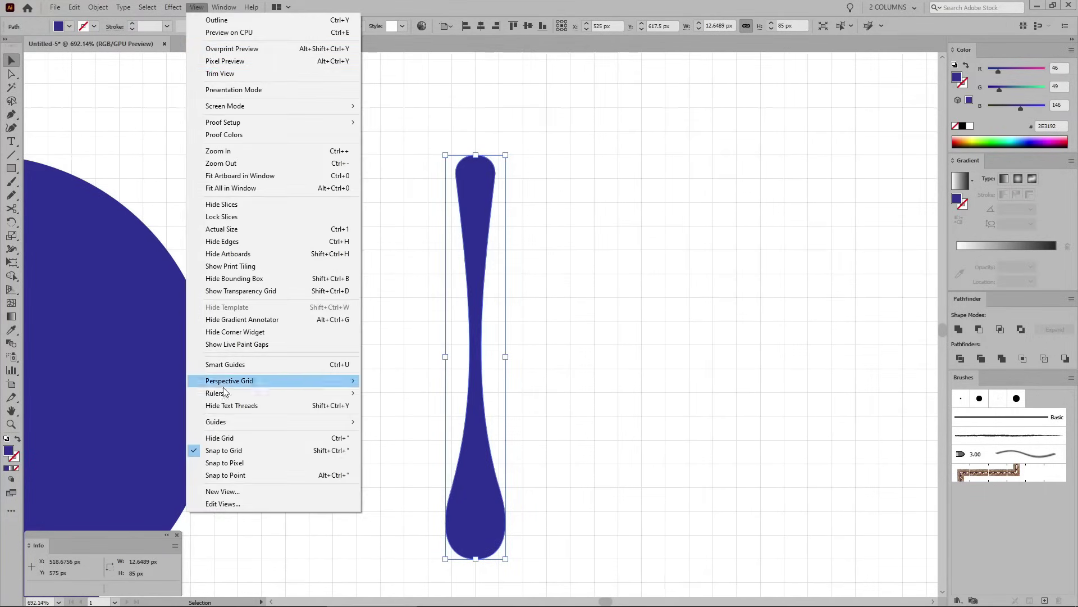
click(224, 450)
click(196, 7)
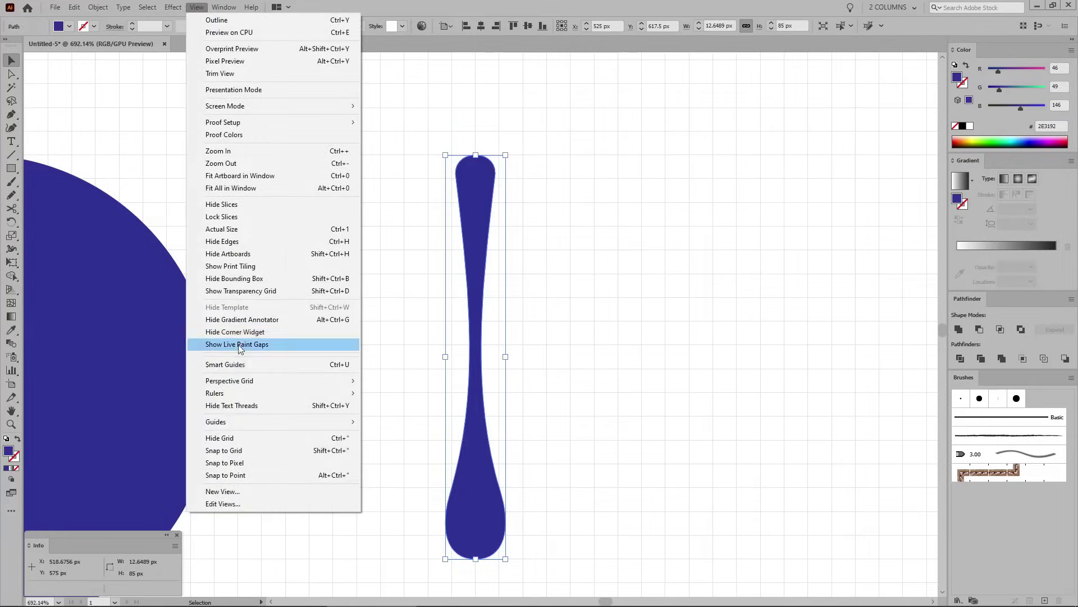
click(230, 437)
- Place the drip so it hangs from the blue circle's lower left edge, and add a larger copy hanging from the circle's center
click(185, 294)
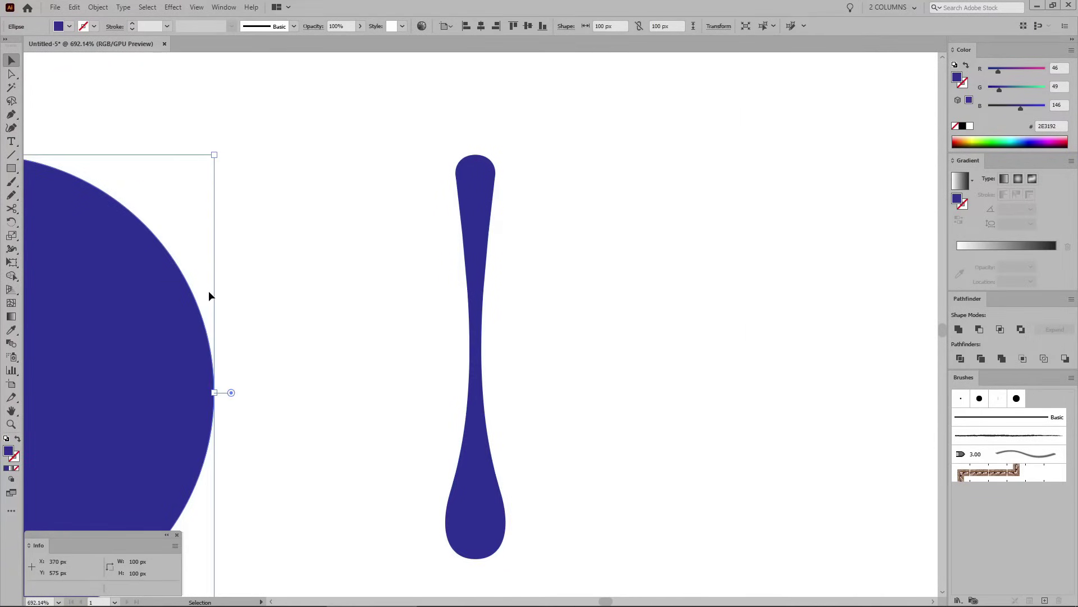
key(ctrl+1)
key(ctrl+plus)
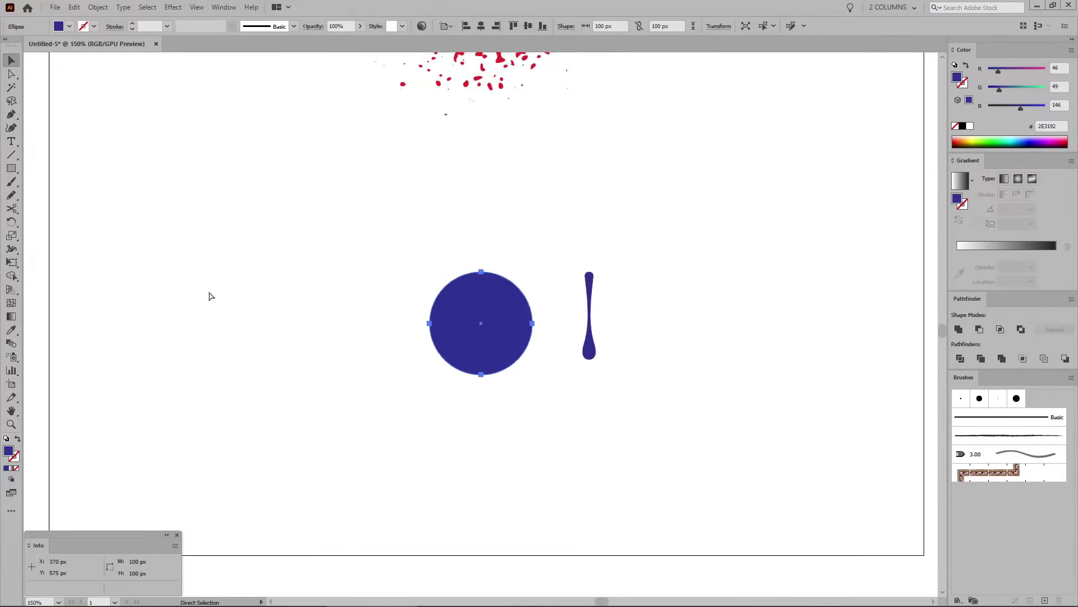
drag(624, 267, 430, 344)
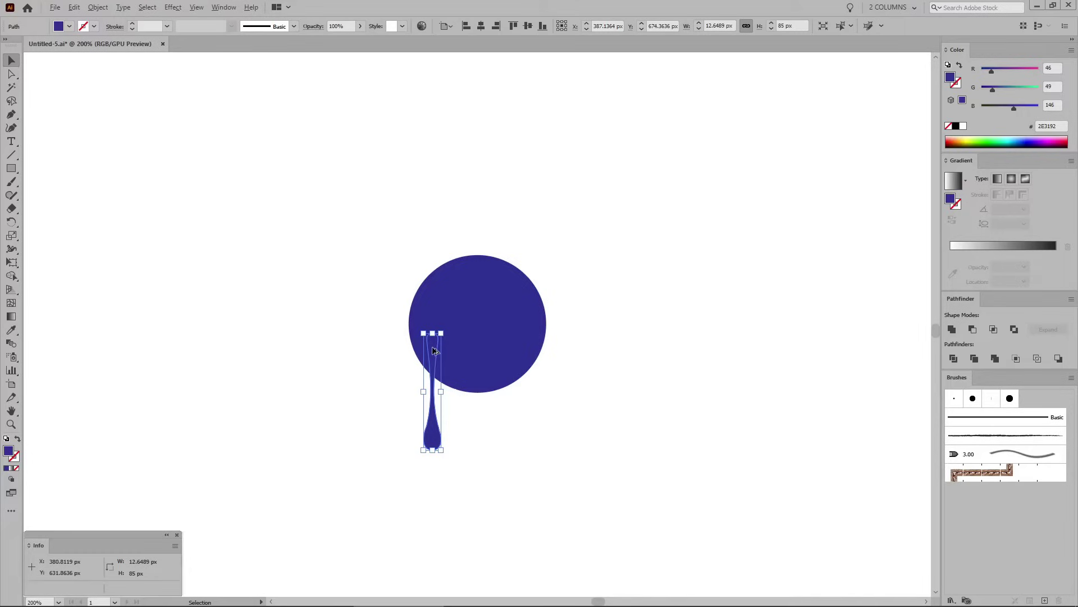
drag(433, 349, 478, 362)
click(513, 425)
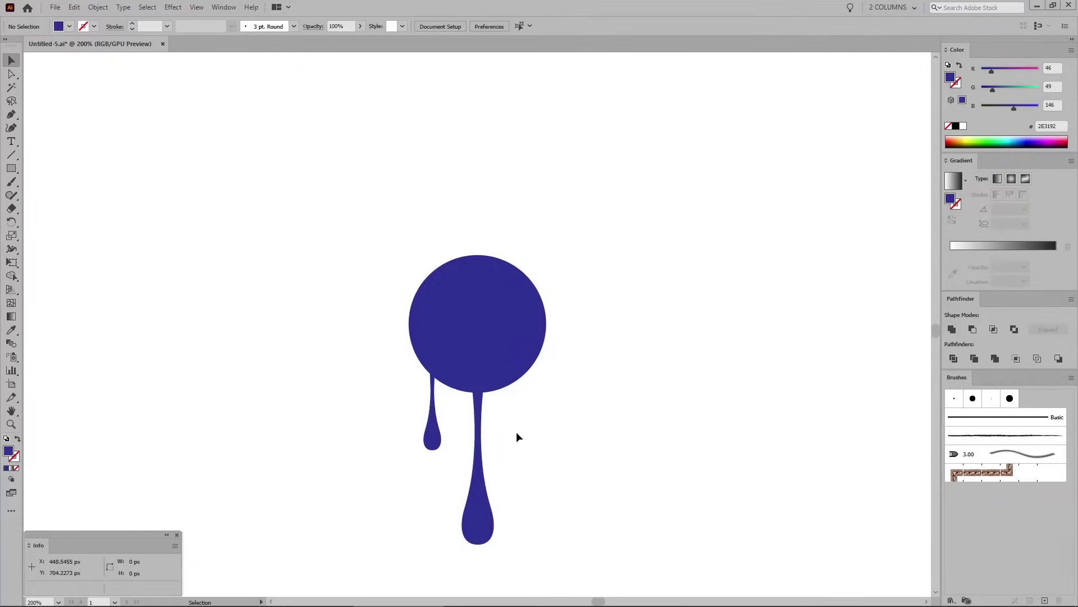
- Add three more drip copies in varied sizes: a small one between the existing drips and two along the circle's lower right edge
drag(433, 435, 458, 417)
drag(476, 503, 509, 430)
drag(528, 486, 516, 445)
drag(502, 403, 517, 459)
click(547, 467)
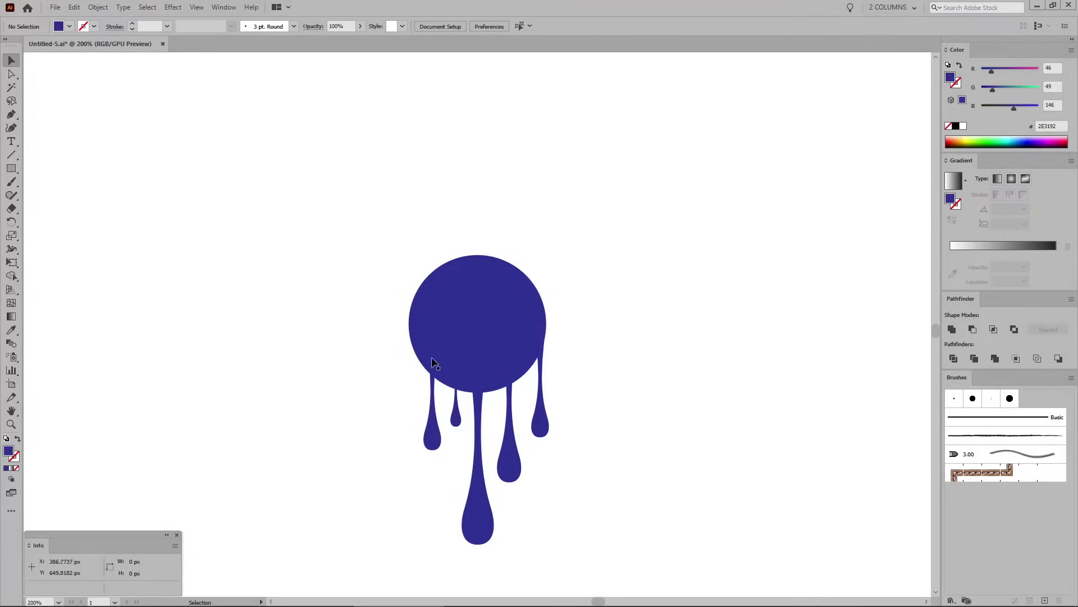
- Get the Pen tool ready at the junction of the circle and drips, with Smart Guides turned on
key(z)
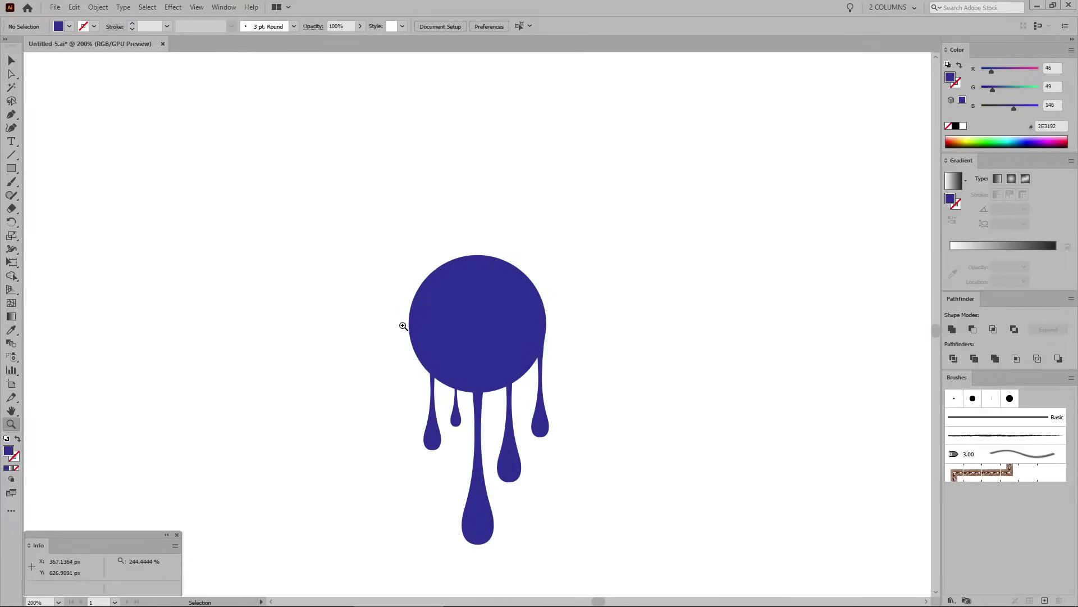
drag(389, 312, 581, 430)
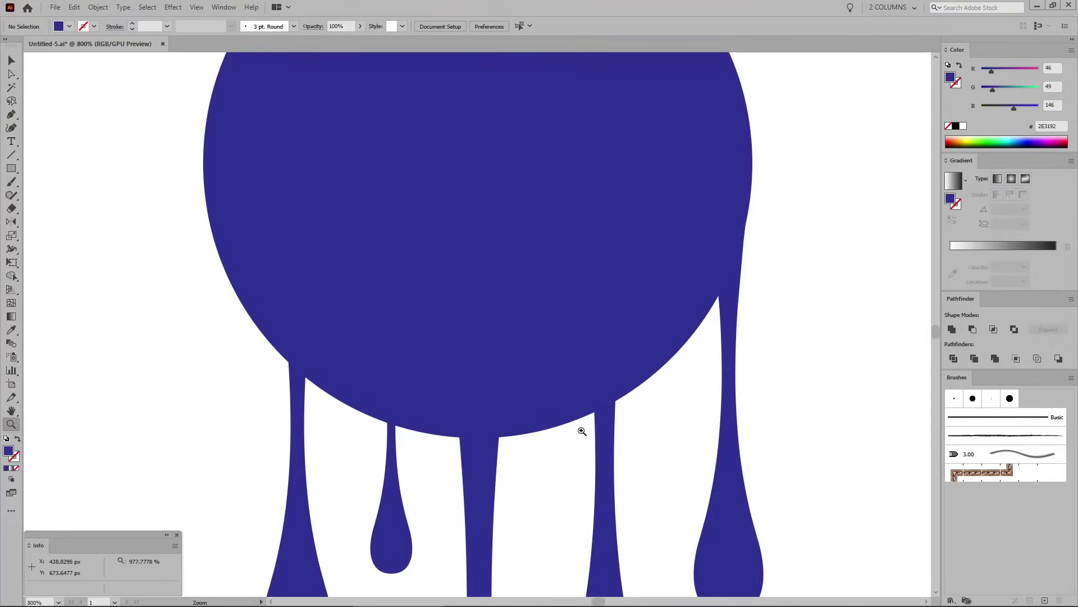
click(12, 114)
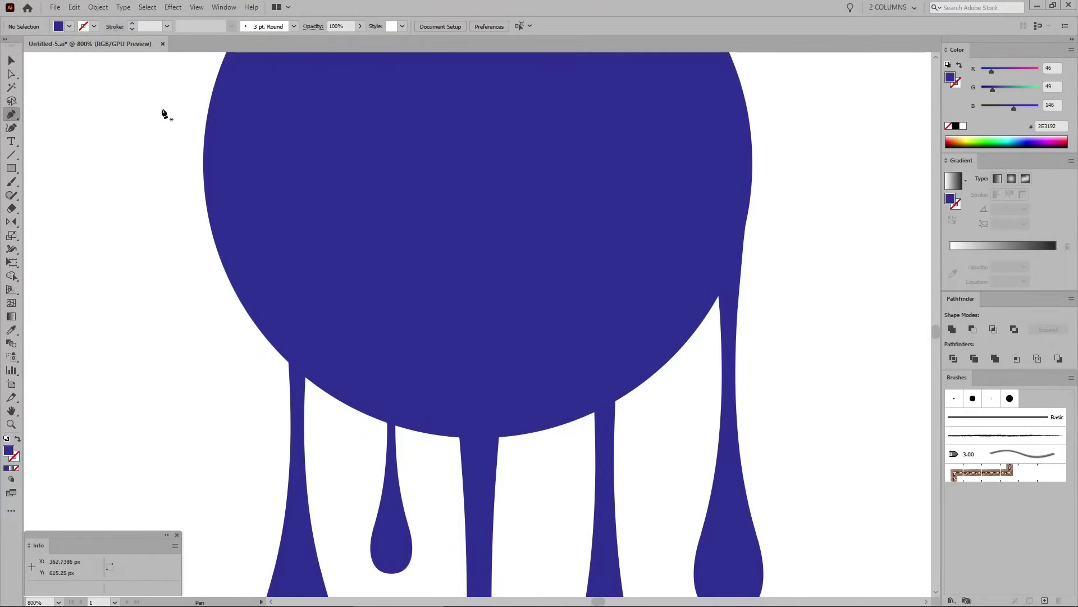
click(197, 7)
click(225, 364)
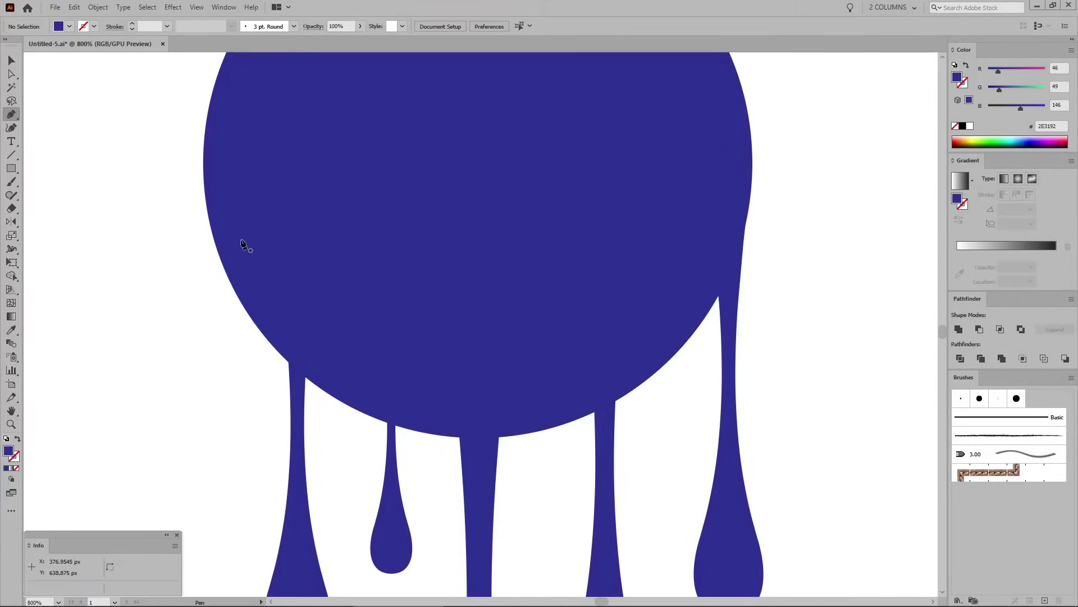
- Draw a Pen path from the circle's left edge down into the first drip, with rounded arches connecting the three leftmost drips
click(203, 163)
drag(245, 356, 290, 450)
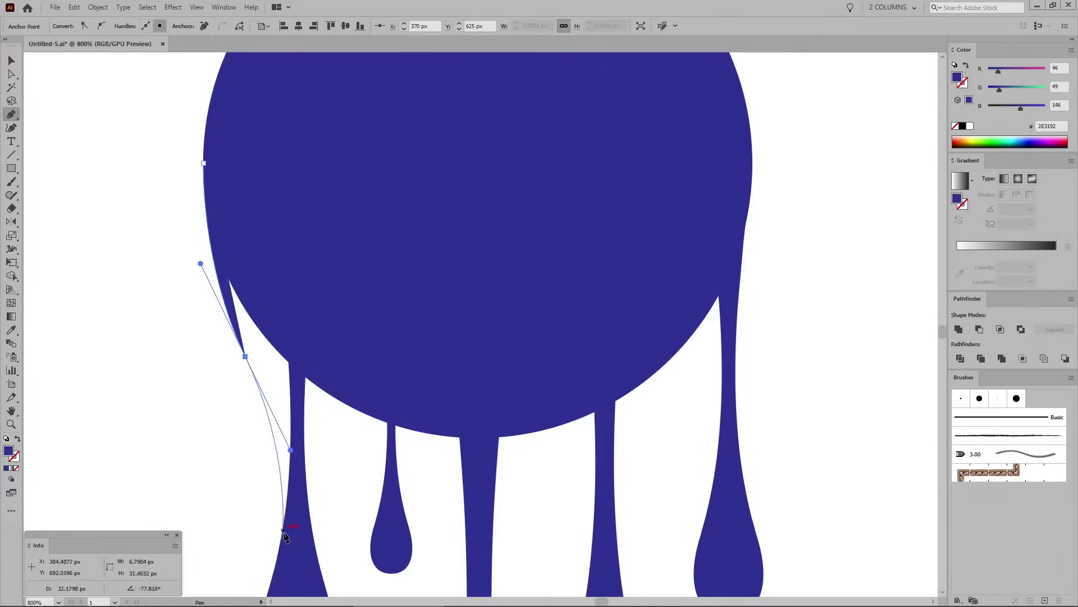
drag(280, 548, 276, 564)
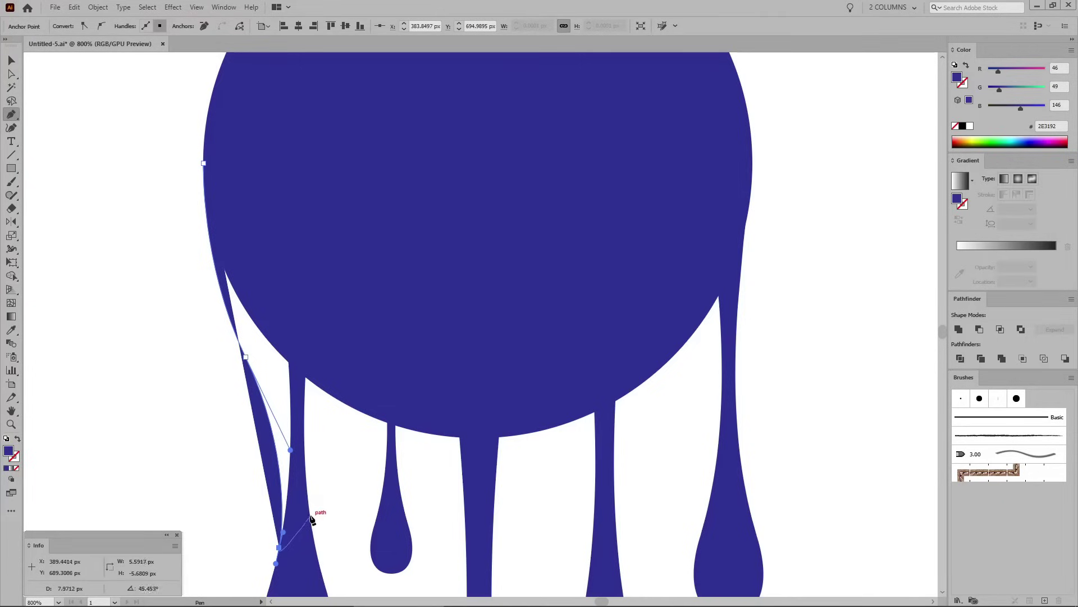
click(310, 514)
drag(347, 422, 395, 436)
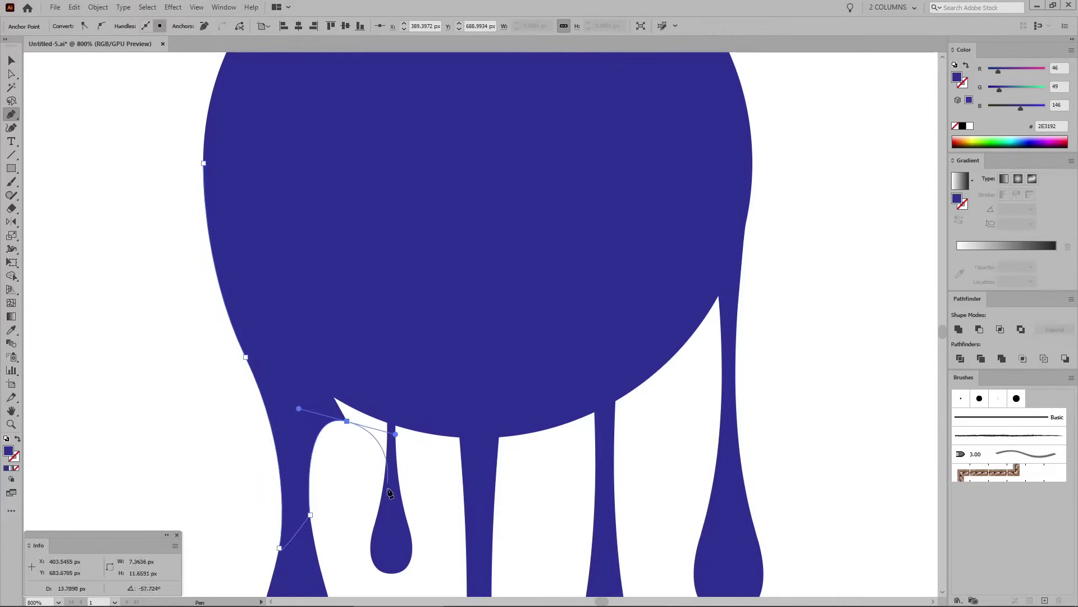
drag(382, 509, 466, 448)
drag(465, 534, 490, 535)
click(492, 534)
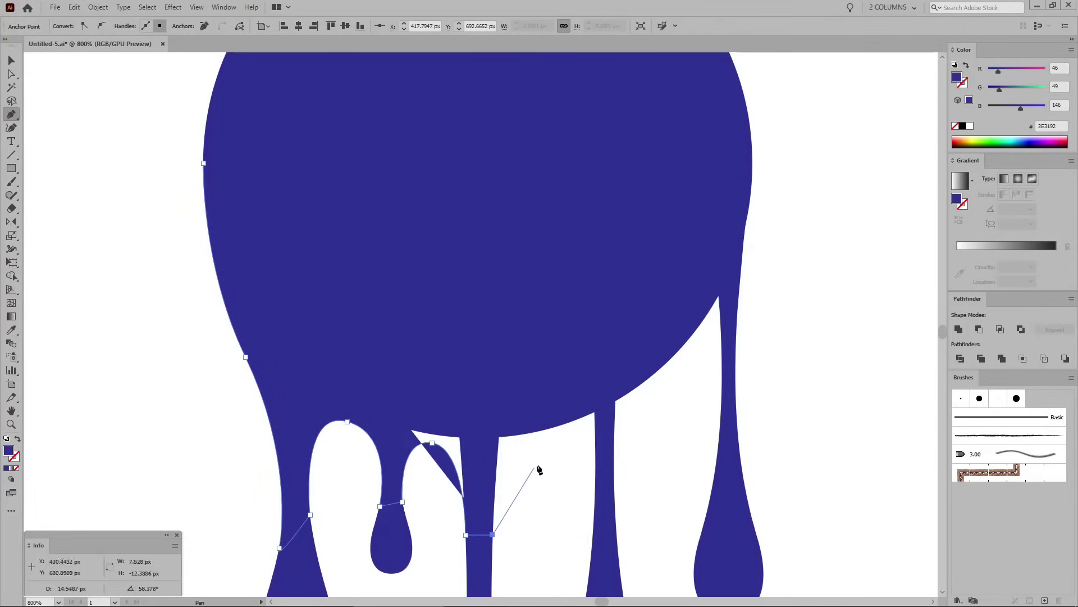
- Continue the path with rounded arches to the fourth and fifth drips, and close it inside the circle at its starting point
drag(551, 442, 604, 442)
drag(593, 523, 615, 488)
click(615, 488)
drag(663, 385, 706, 370)
drag(716, 469, 709, 512)
click(737, 520)
click(725, 221)
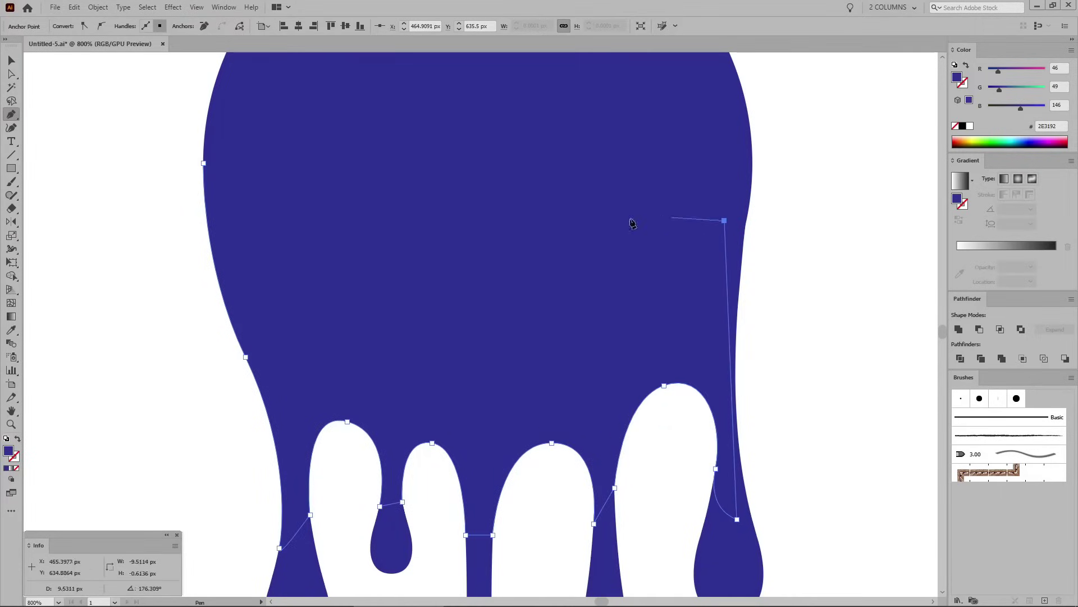
drag(203, 163, 200, 263)
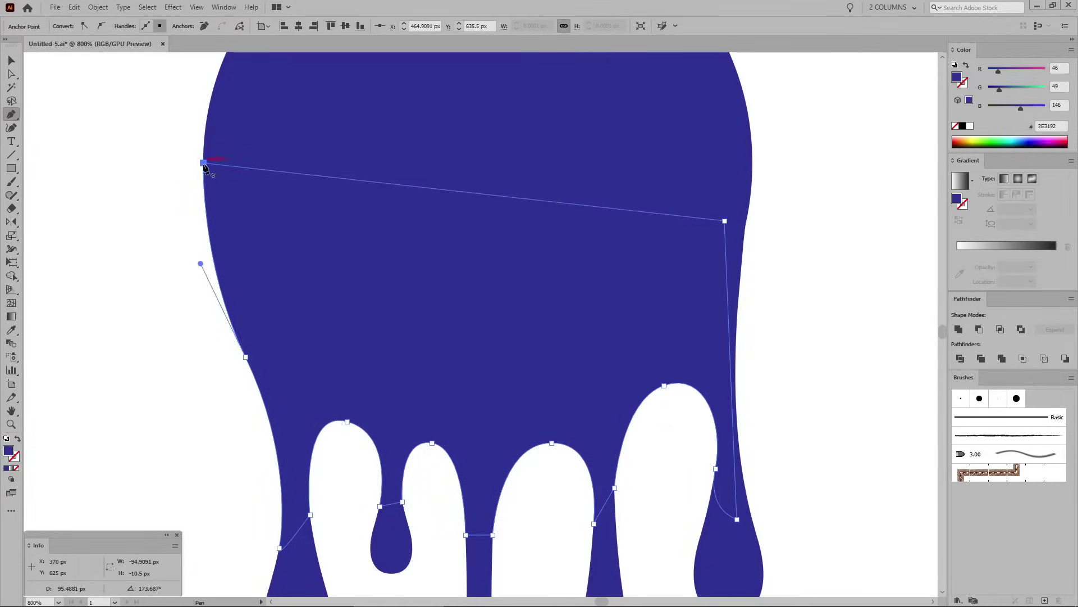
- Turn off Smart Guides and draw three small upright ellipses, one beside the second drip and two below the fourth, the largest about 4.4 x 7.8 px
click(196, 7)
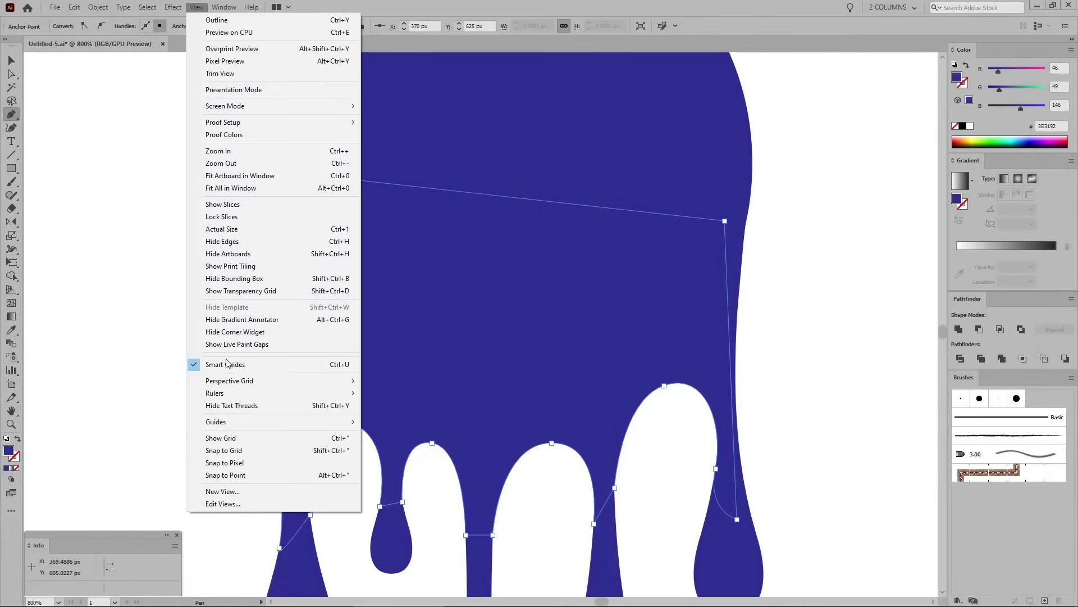
click(226, 365)
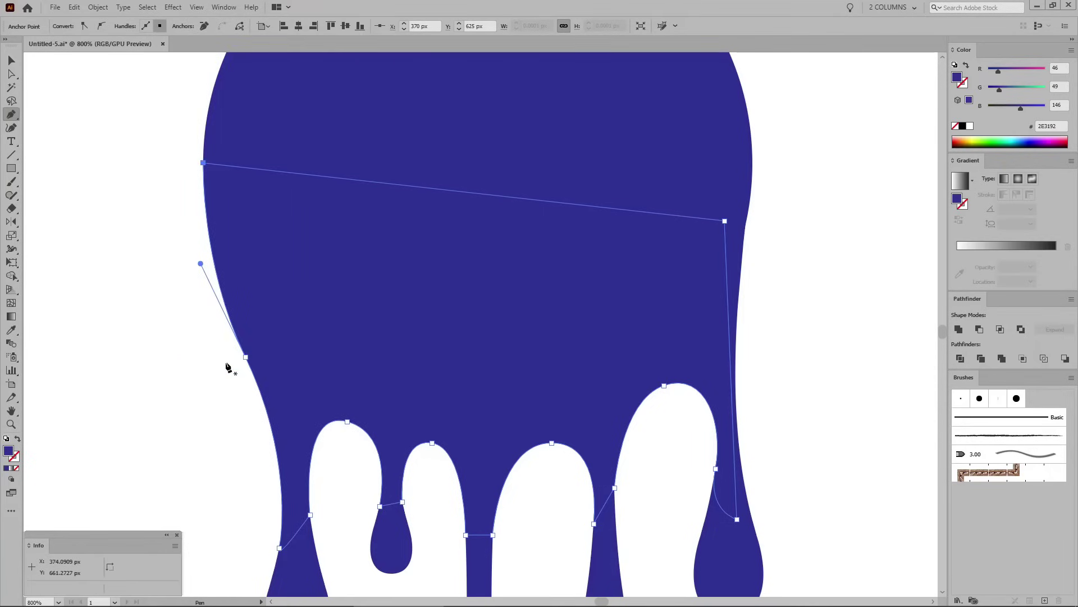
scroll(227, 366, down, 5)
scroll(230, 366, down, 3)
drag(11, 168, 62, 201)
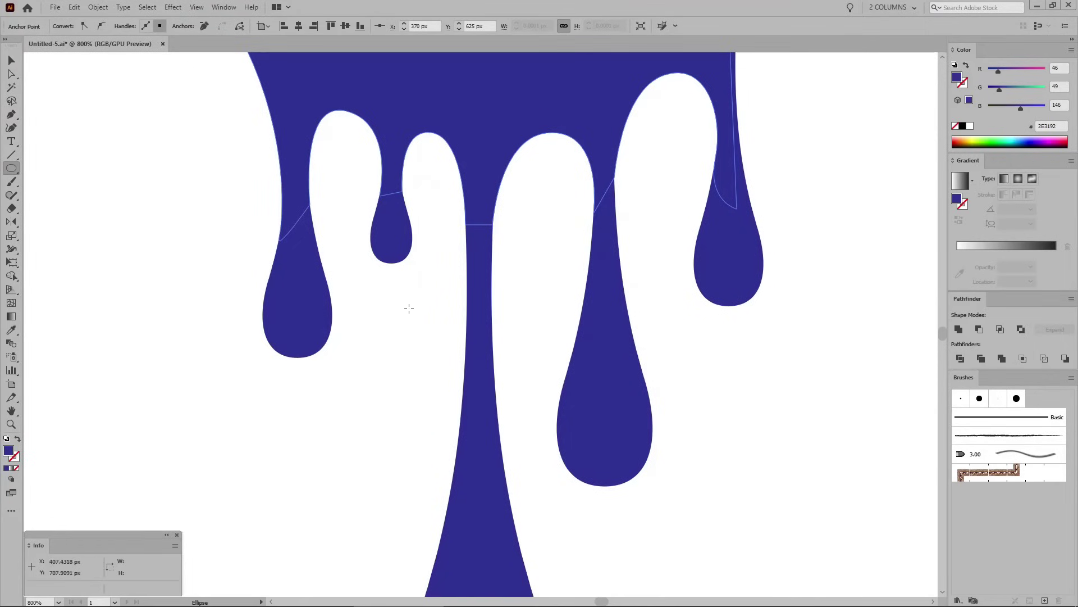
drag(429, 234, 449, 267)
drag(635, 489, 663, 579)
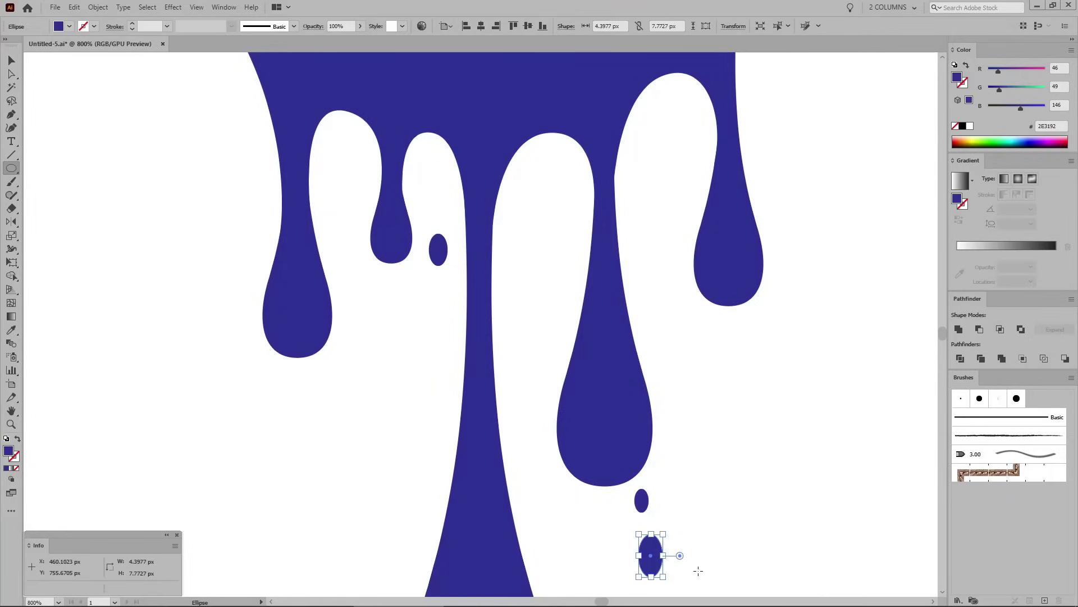
- Draw an uneven Pencil outline about 100 x 61 px around the circle's upper half and give it the solid blue fill
scroll(696, 570, up, 3)
scroll(698, 570, up, 10)
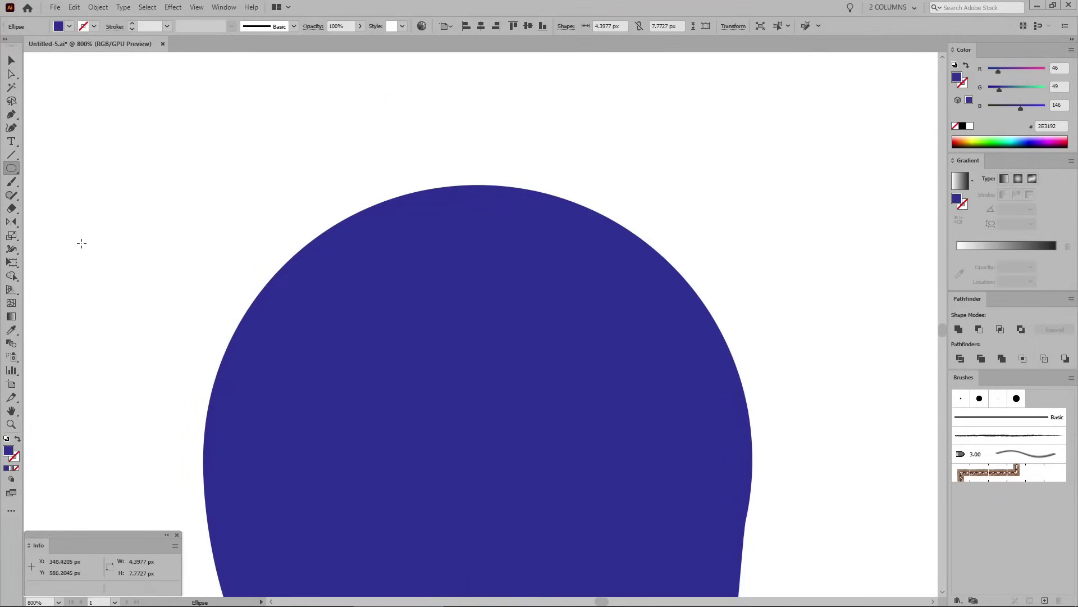
drag(19, 197, 53, 207)
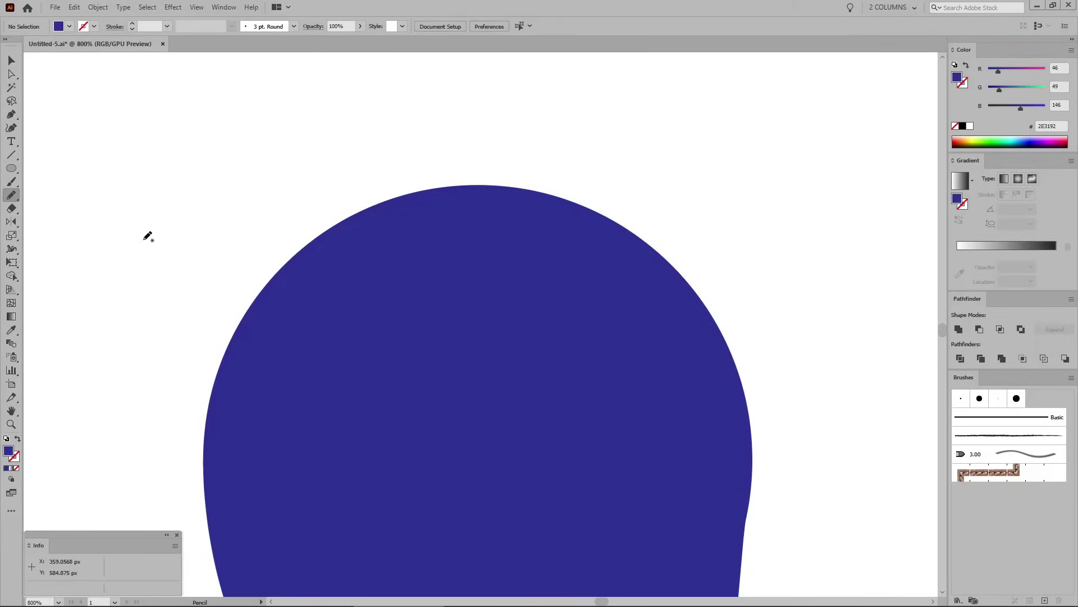
mouse_move(212, 492)
mouse_down()
mouse_move(208, 379)
mouse_move(236, 299)
mouse_move(322, 216)
mouse_move(433, 179)
mouse_move(565, 178)
mouse_move(633, 199)
mouse_move(686, 246)
mouse_move(730, 315)
mouse_move(749, 383)
mouse_move(747, 465)
mouse_move(402, 490)
mouse_move(241, 488)
mouse_up()
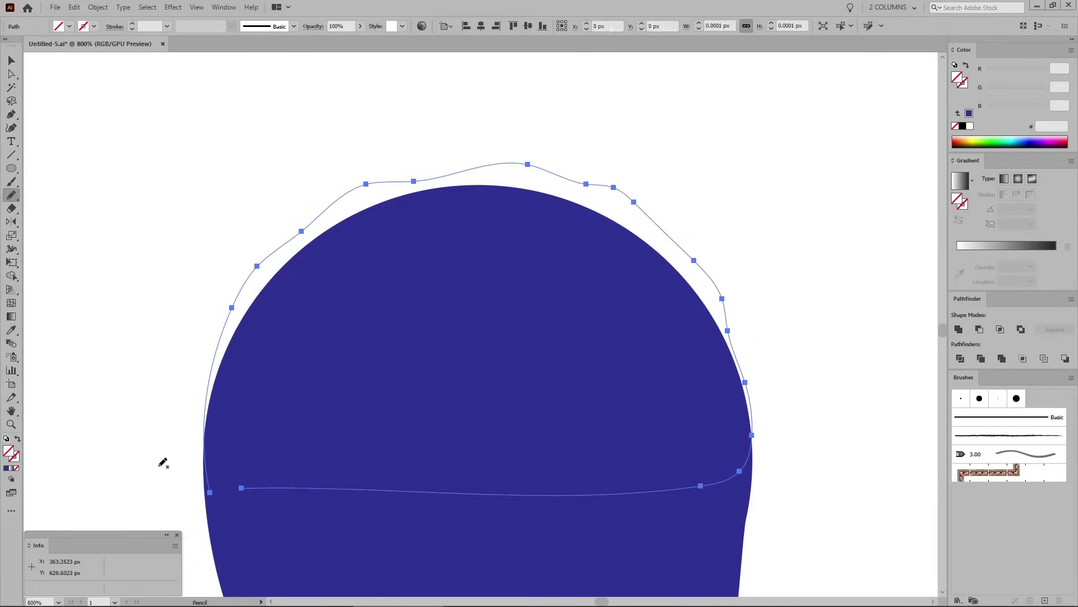
click(6, 469)
click(6, 470)
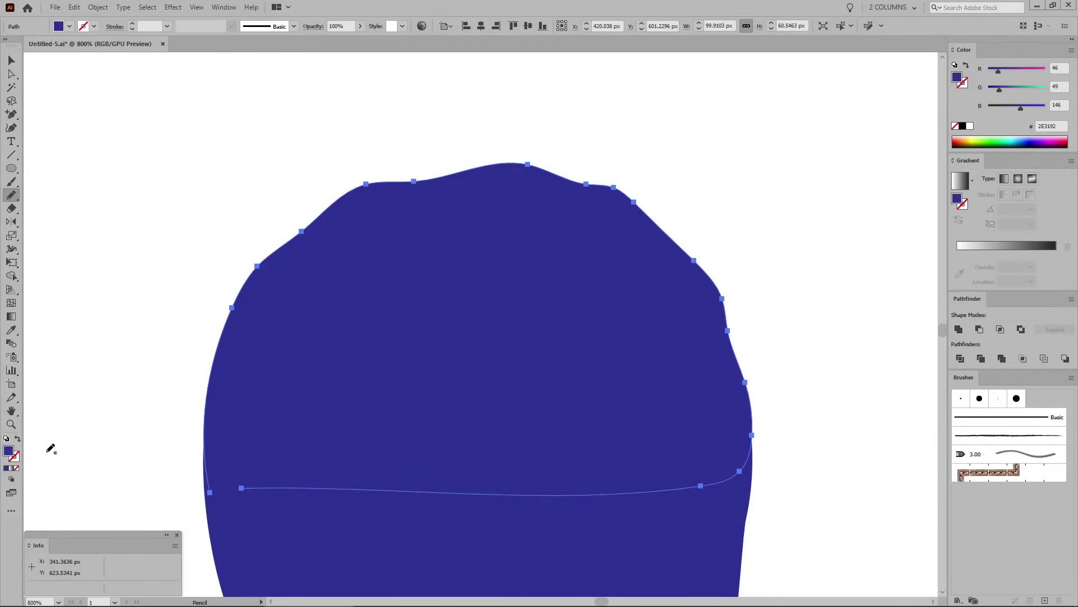
- Select all the blue shapes of the dripping splatter and unite them
key(ctrl+minus)
key(ctrl+minus)
key(ctrl+minus)
key(ctrl+minus)
key(ctrl+minus)
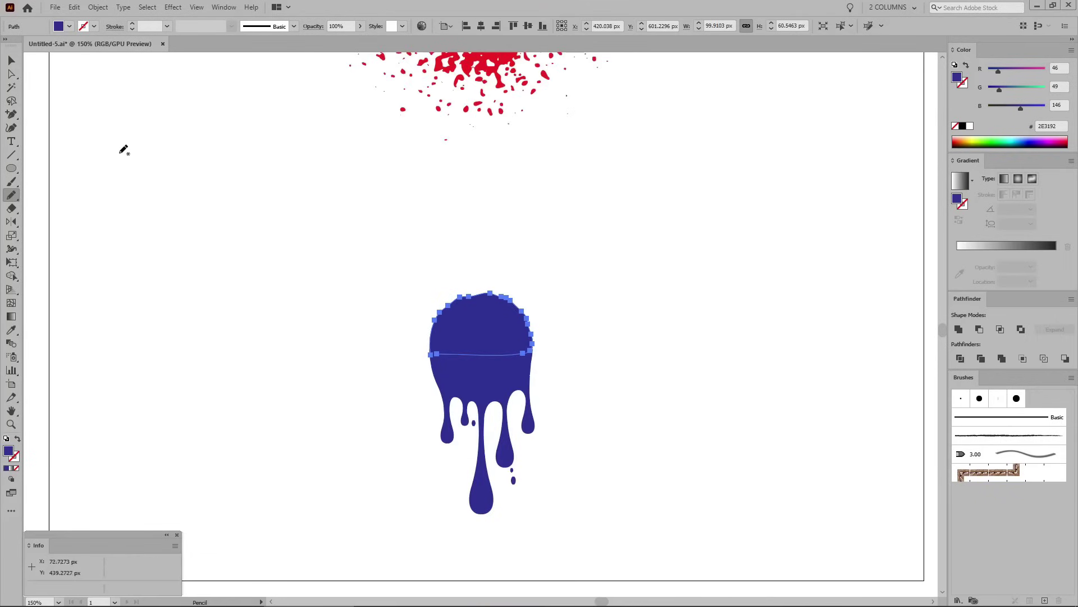
click(11, 60)
drag(399, 277, 562, 521)
click(963, 328)
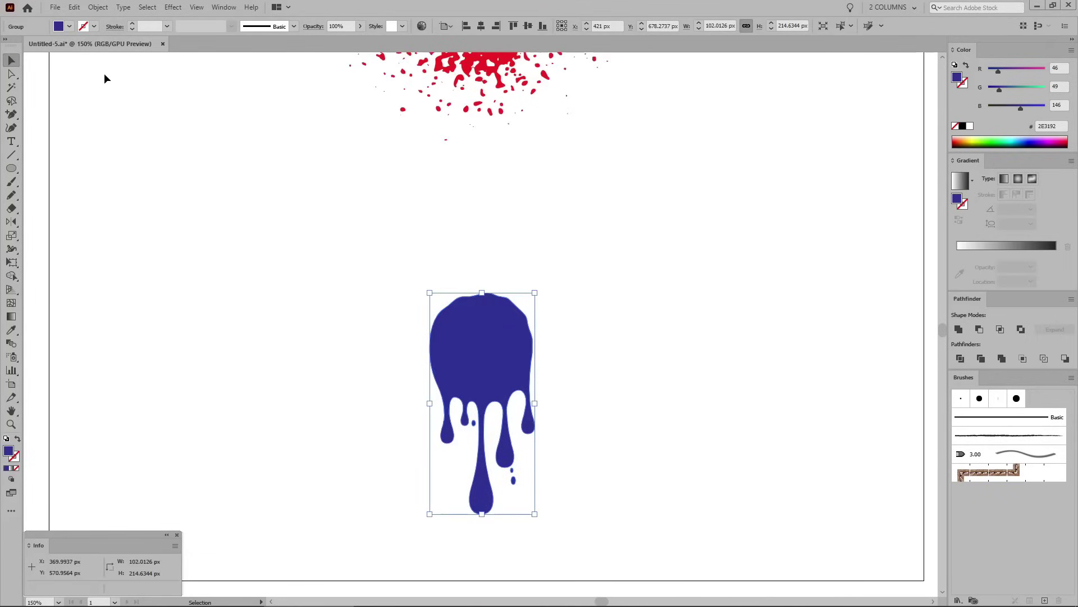
- Make the united blue dripping splatter a compound path and deselect it
click(98, 7)
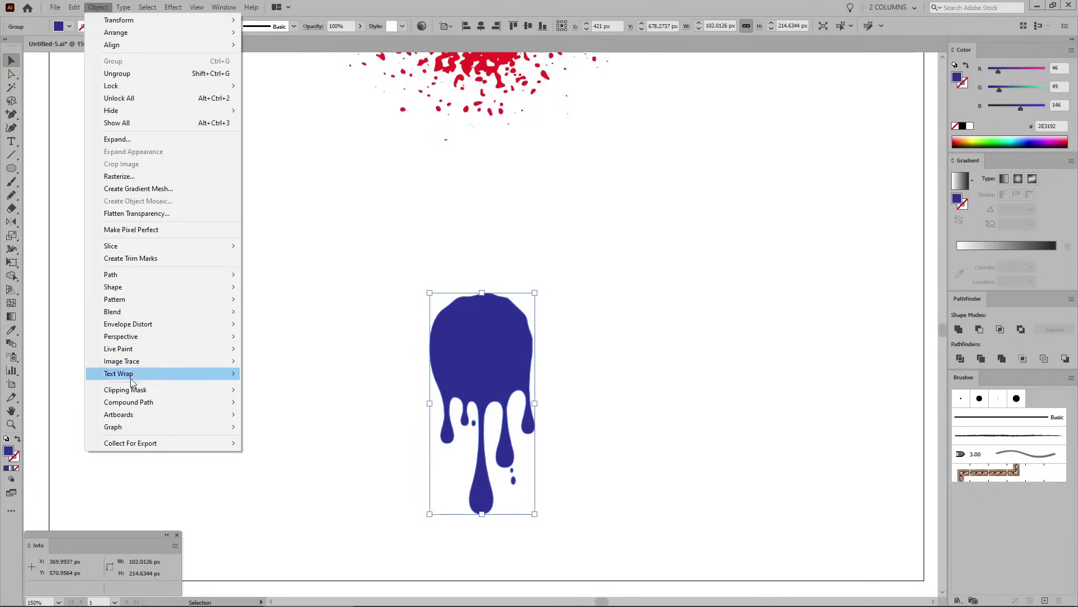
mouse_move(133, 402)
click(266, 402)
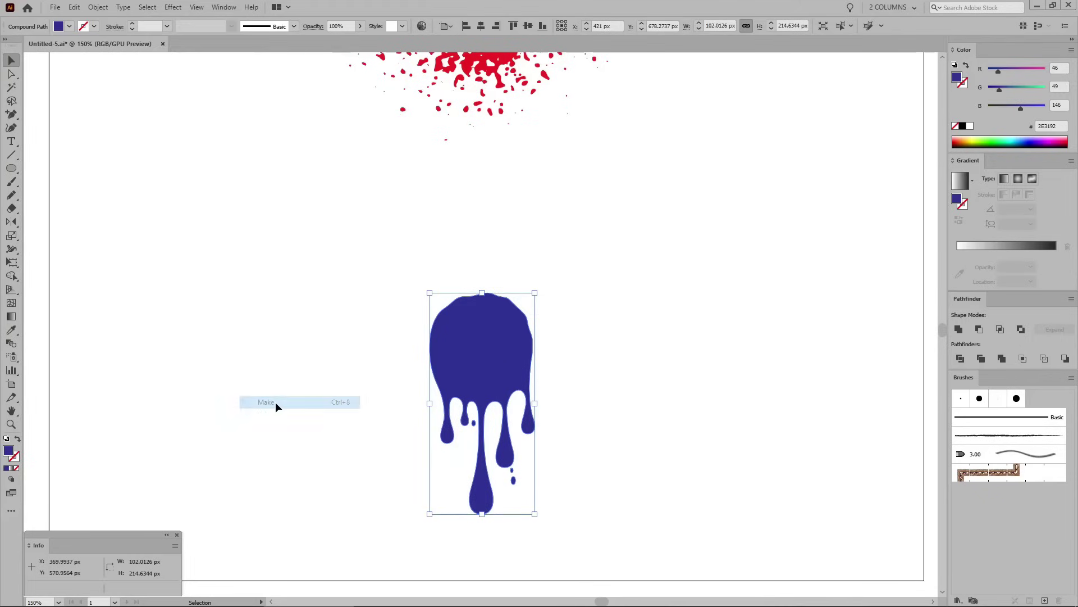
click(300, 335)
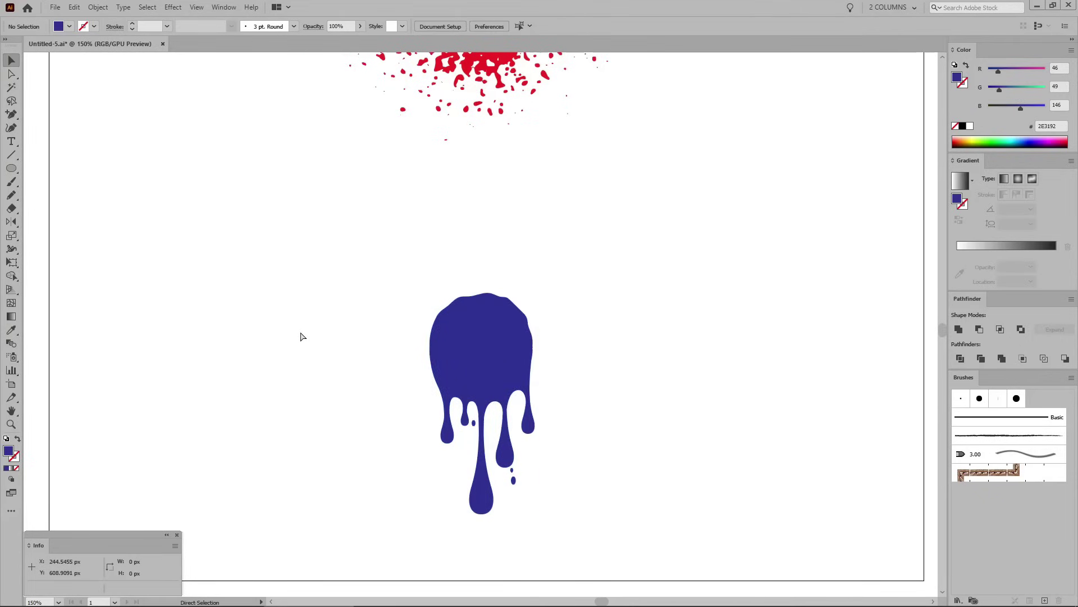
- Start a new Scatter Brush from the red splatter
key(ctrl+0)
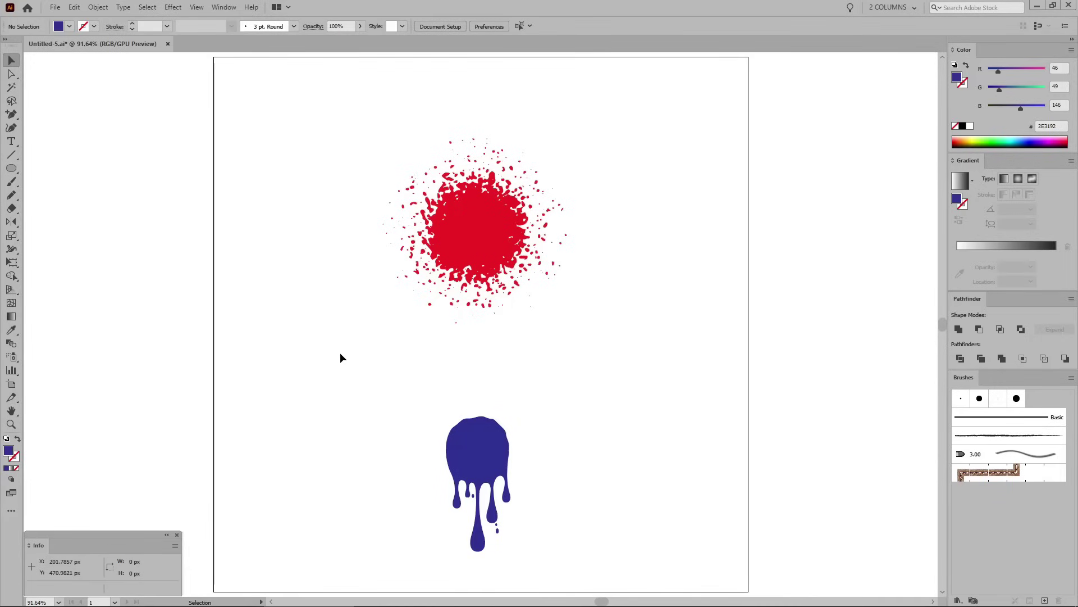
click(479, 227)
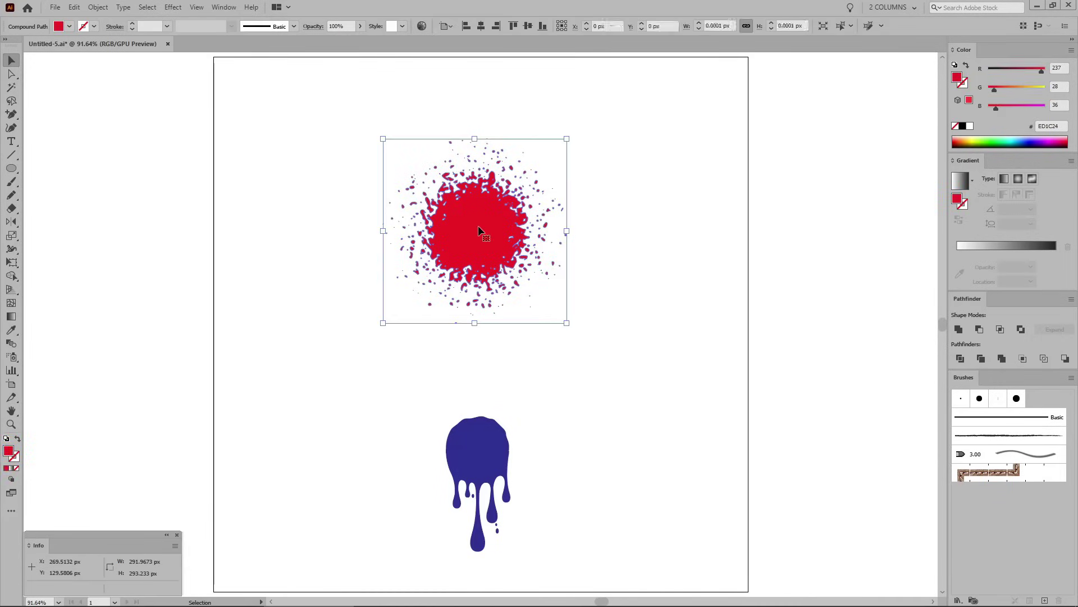
click(1046, 601)
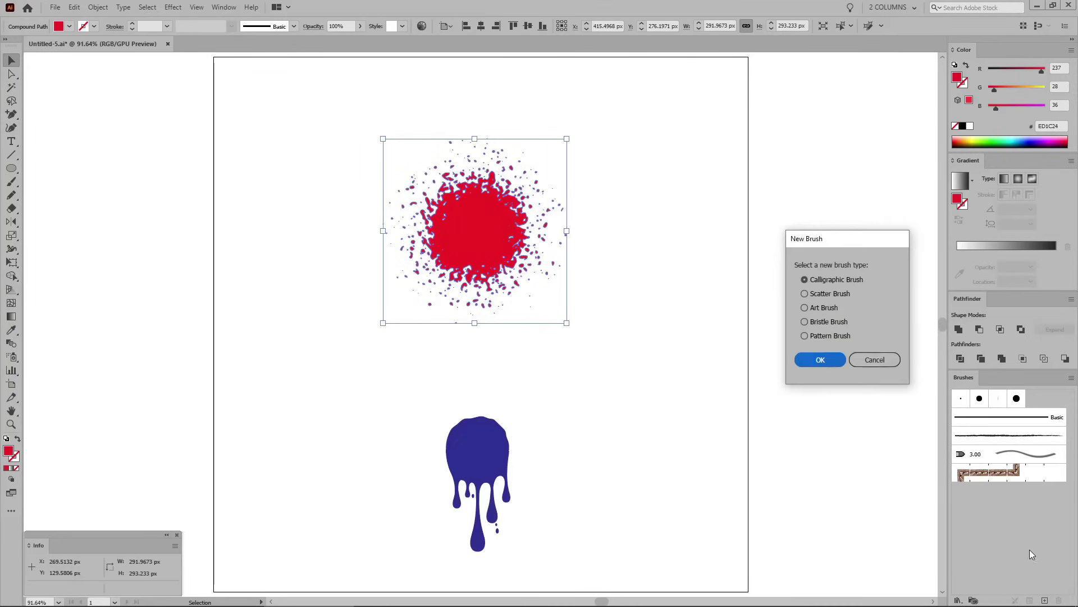
click(834, 295)
click(821, 360)
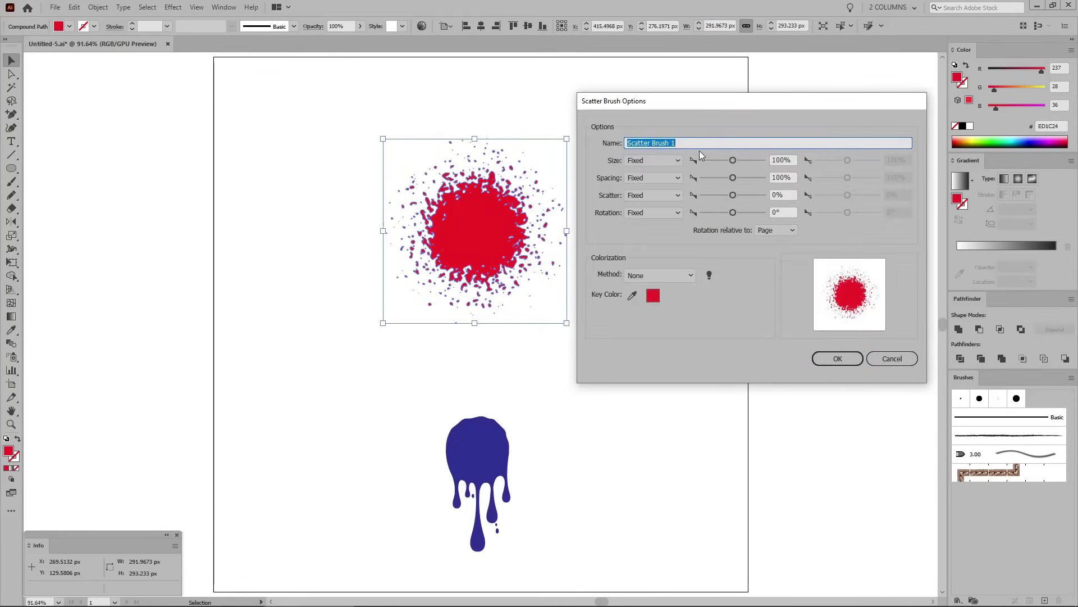
- Set the scatter brush's Size, Spacing, Scatter and Rotation variation to Random
click(655, 161)
click(649, 186)
click(659, 178)
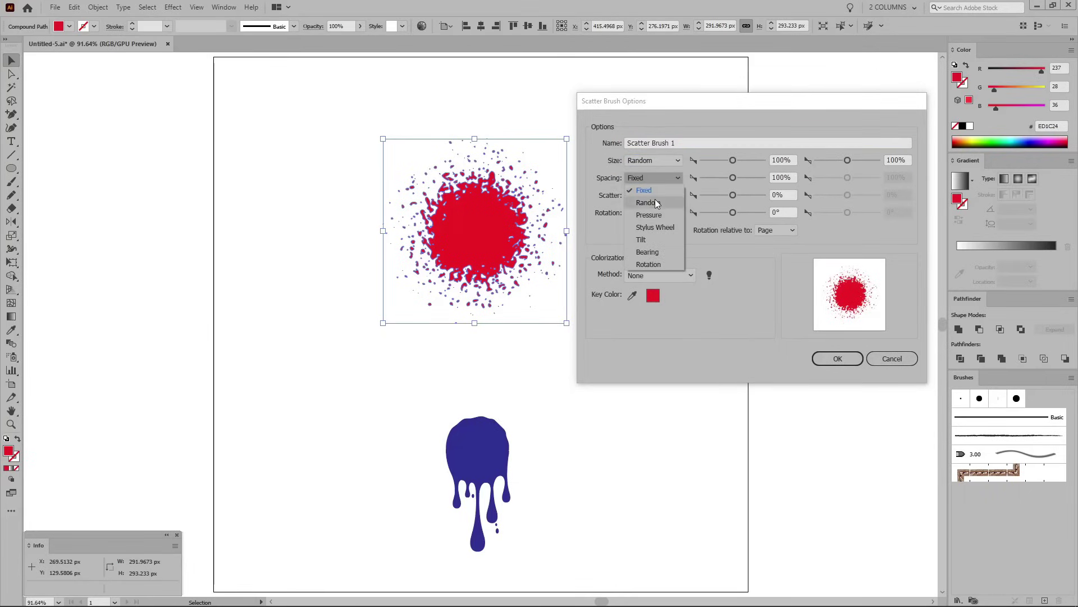
click(656, 204)
click(663, 195)
click(657, 216)
click(660, 213)
click(659, 236)
- Set the scatter brush's random size range to 30%–60% and its spacing range to 20%–40%
drag(784, 160, 763, 163)
text(30)
key(Tab)
text(6)
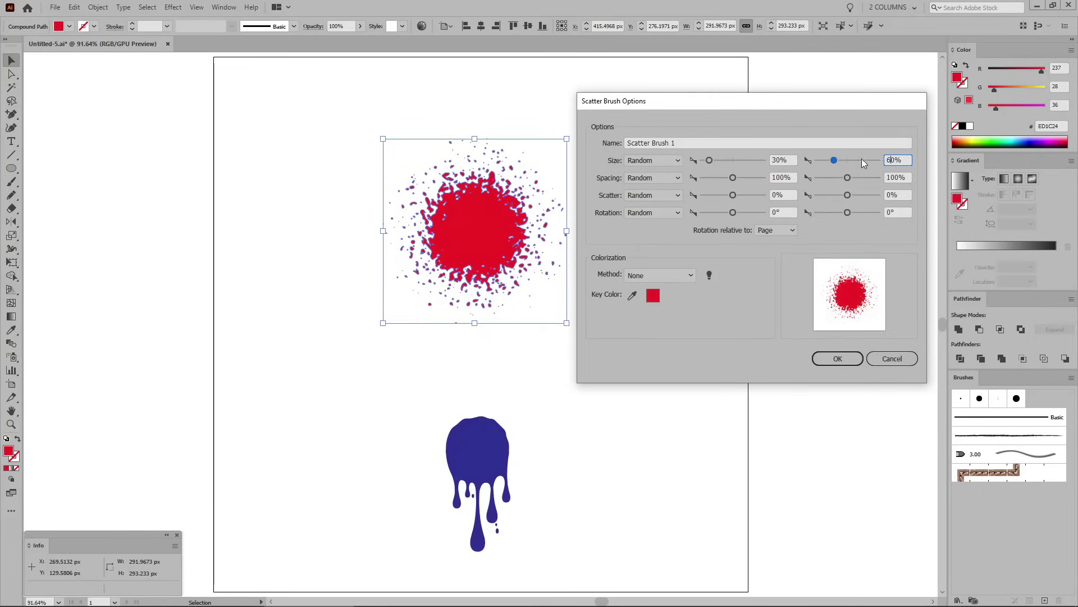
double_click(779, 177)
text(20)
double_click(891, 177)
text(40)
- Set the brush's scatter range to -10%–10% and its rotation range to -45°–45°, and create the scatter brush
click(772, 195)
text(-10)
key(Tab)
text(10)
key(Tab)
key(Tab)
text(-45)
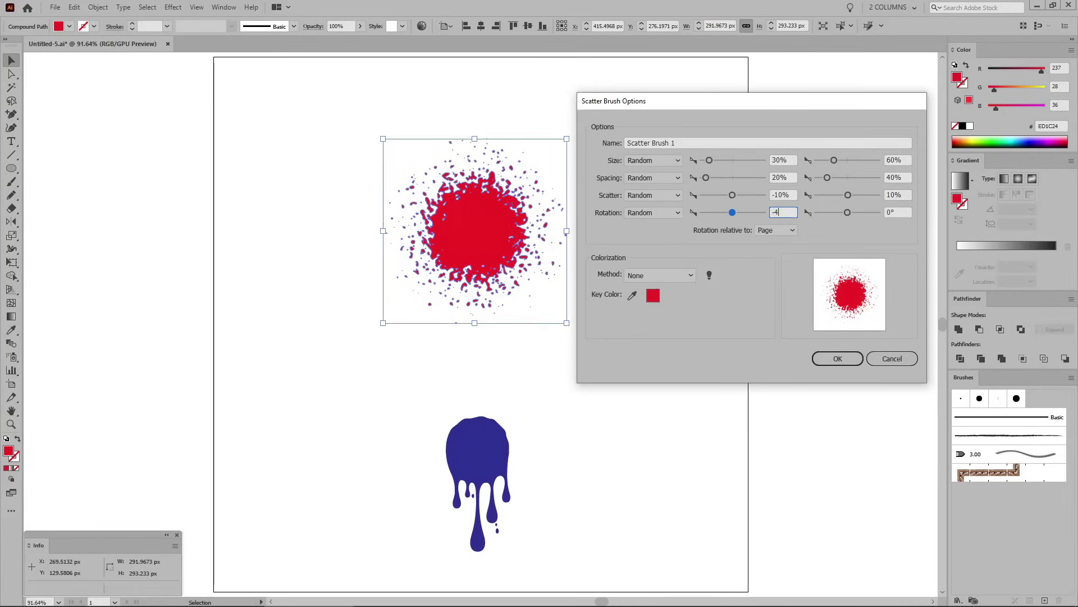
key(Tab)
text(45)
click(844, 355)
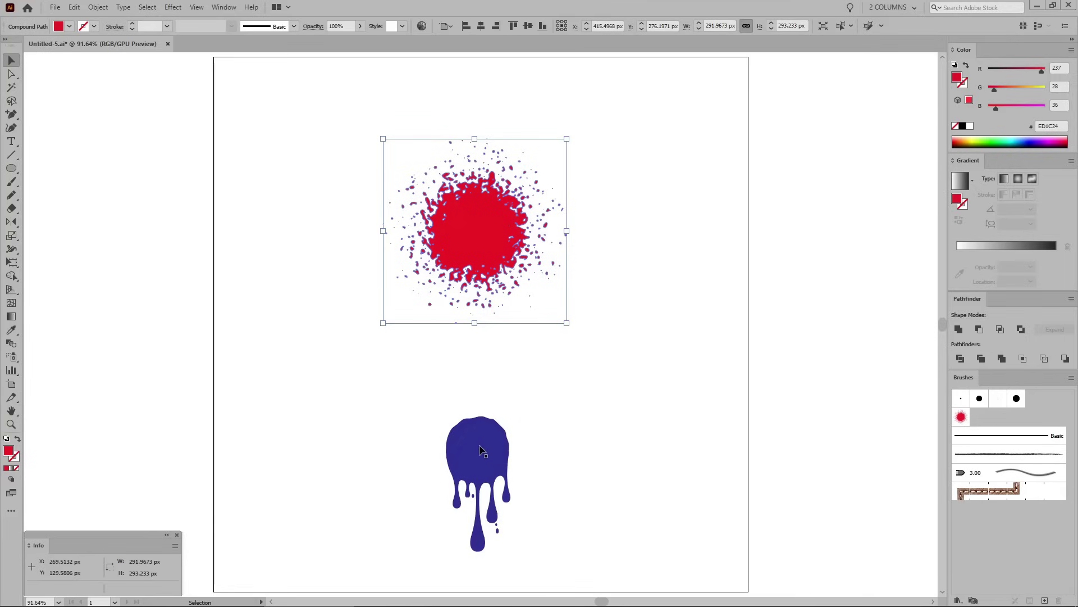
- Start a new Art Brush from the blue dripping splatter
click(484, 466)
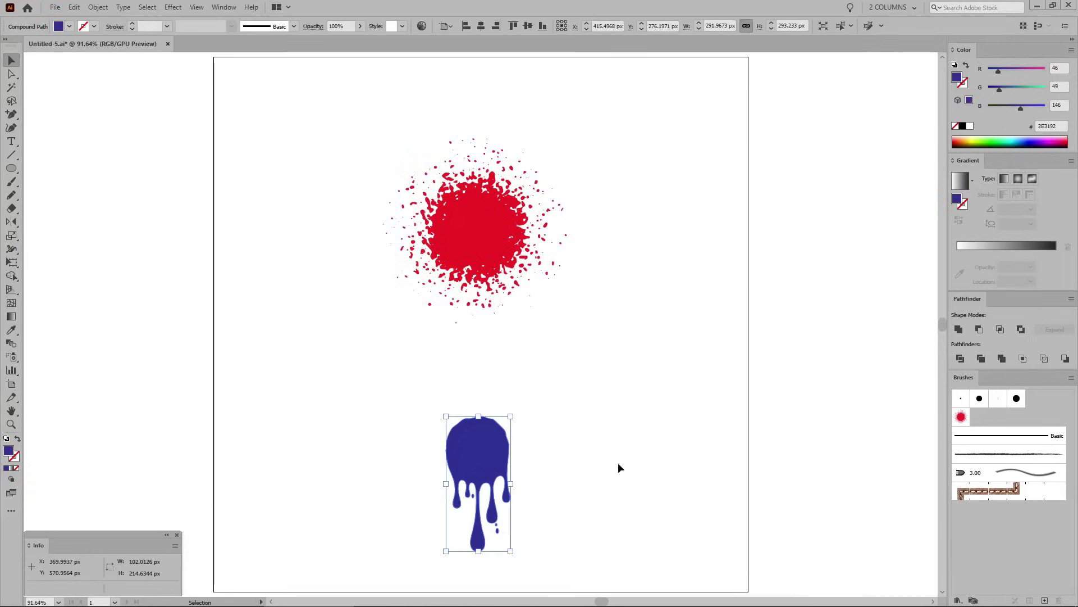
click(1046, 601)
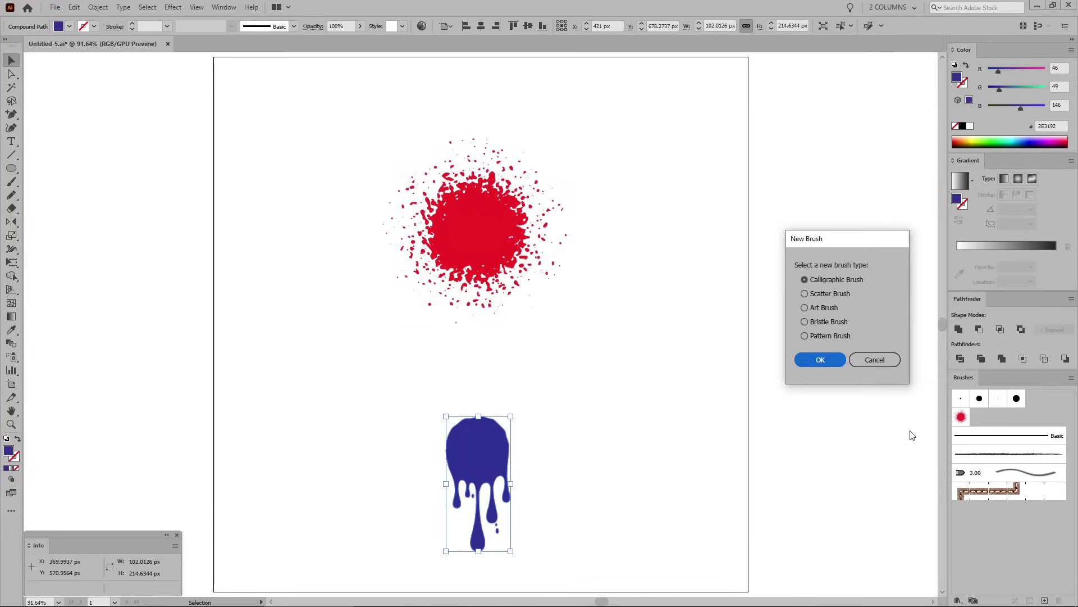
click(818, 307)
click(820, 357)
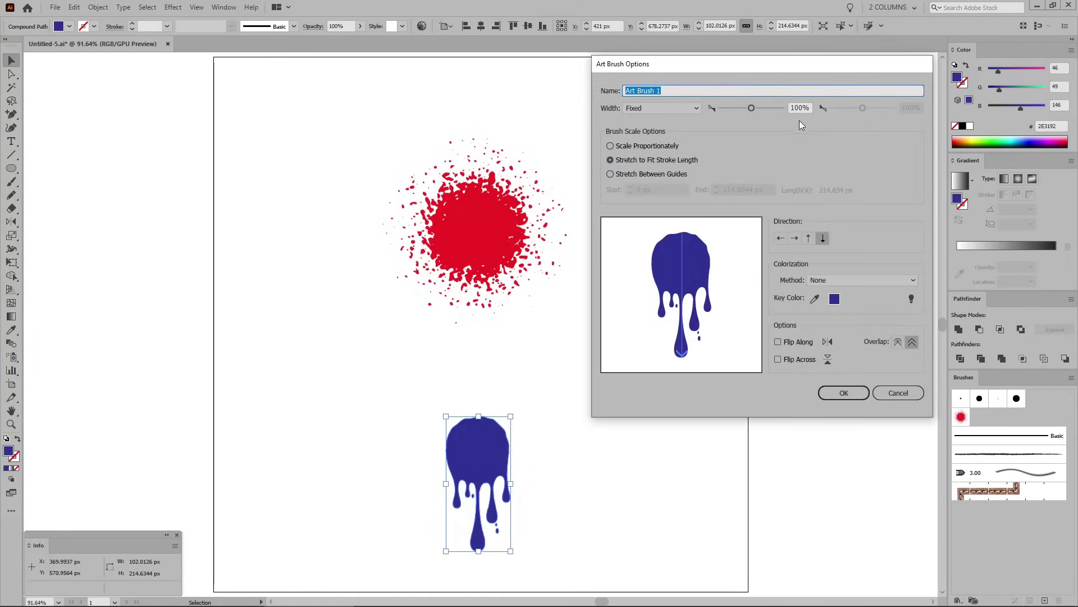
- Make the art brush stretch between guides, with the start guide lowered to the blob's lower part, create it and deselect the artwork
click(610, 175)
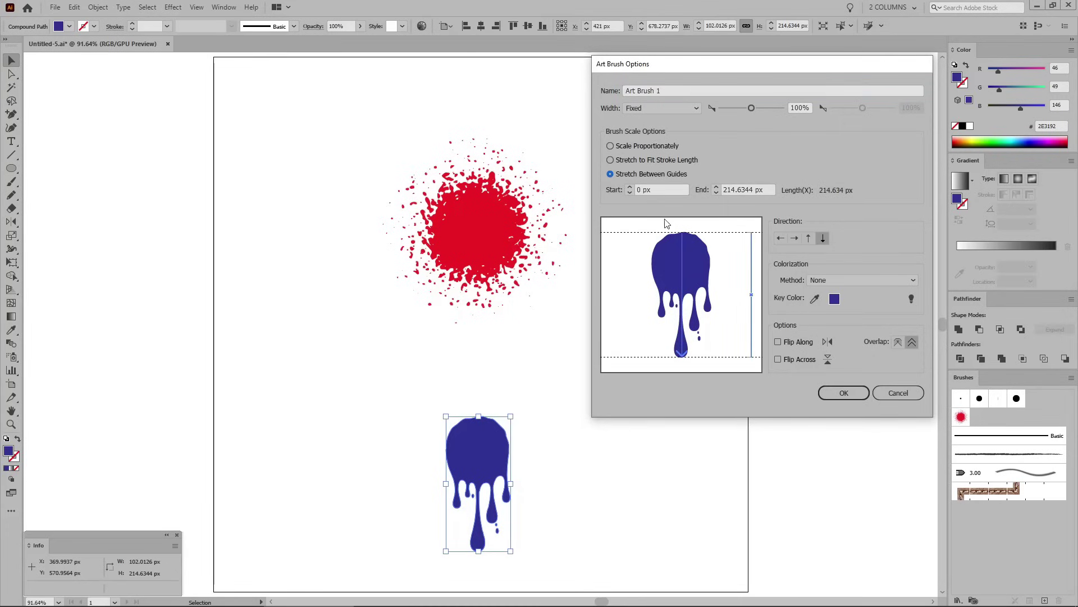
drag(685, 232, 683, 284)
click(843, 392)
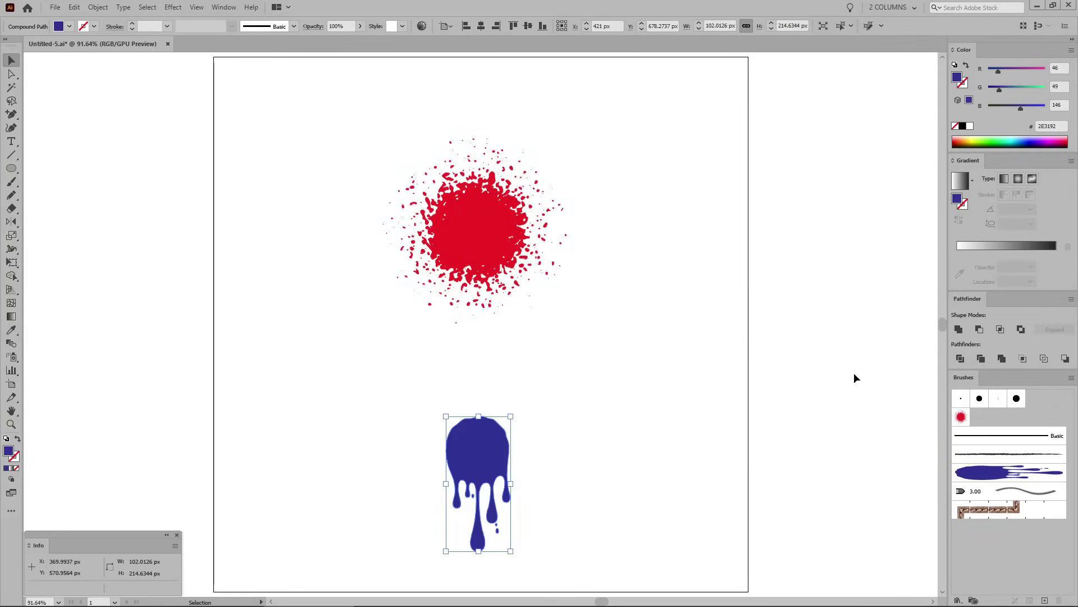
click(841, 368)
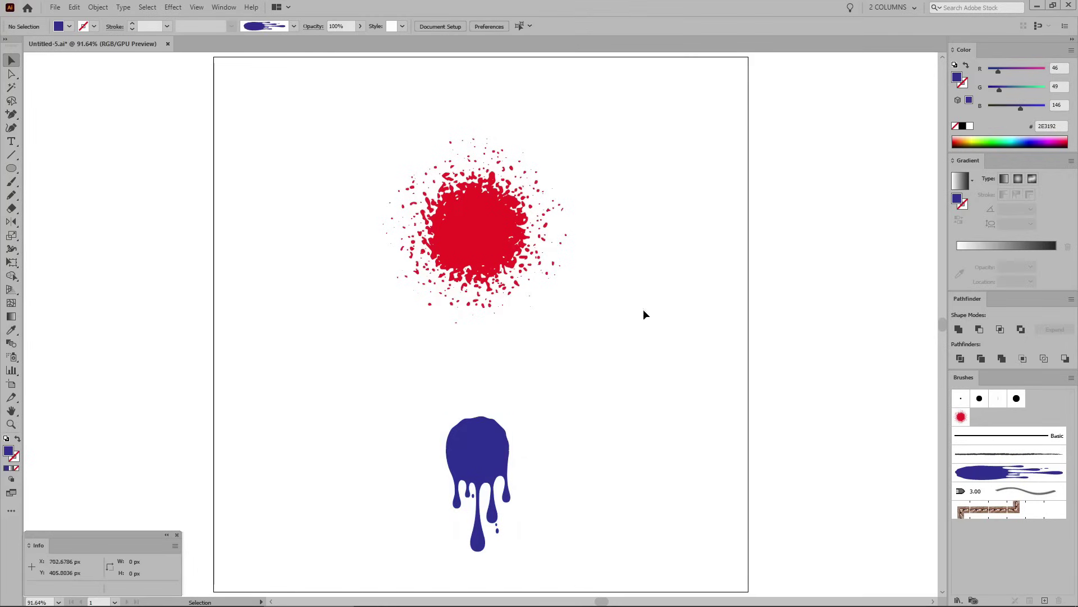
- Paint a long vertical Paintbrush stroke with the red scatter brush beside the large red splatter, near the artboard's left edge
click(11, 181)
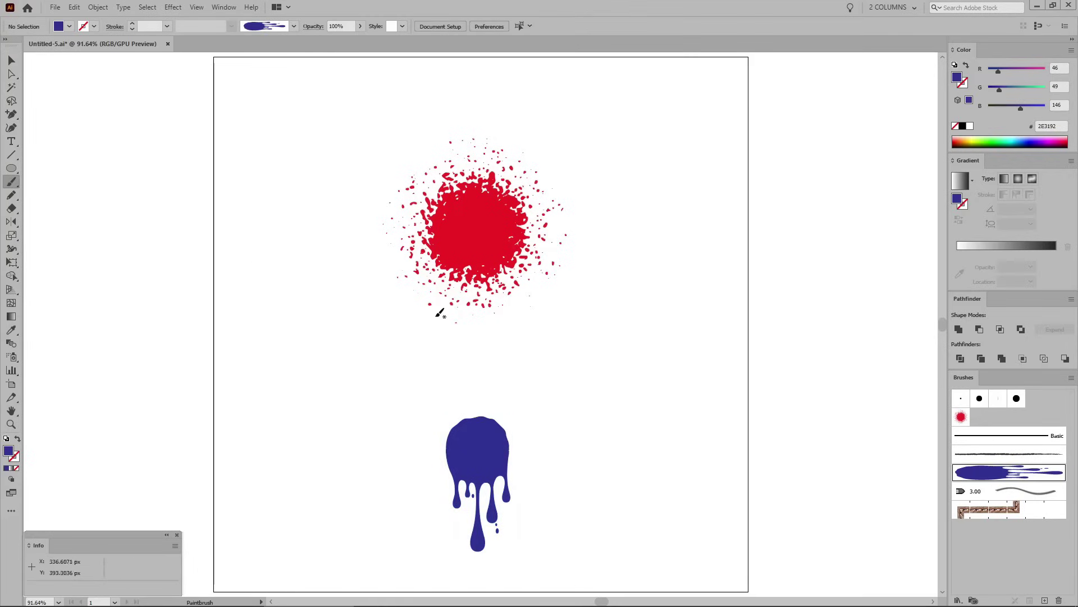
click(961, 418)
mouse_move(342, 150)
mouse_down()
mouse_move(323, 203)
mouse_move(339, 476)
mouse_up()
- Paint a long straight vertical stroke with the blue dripping art brush in the right part of the artboard
click(999, 472)
drag(651, 176, 655, 472)
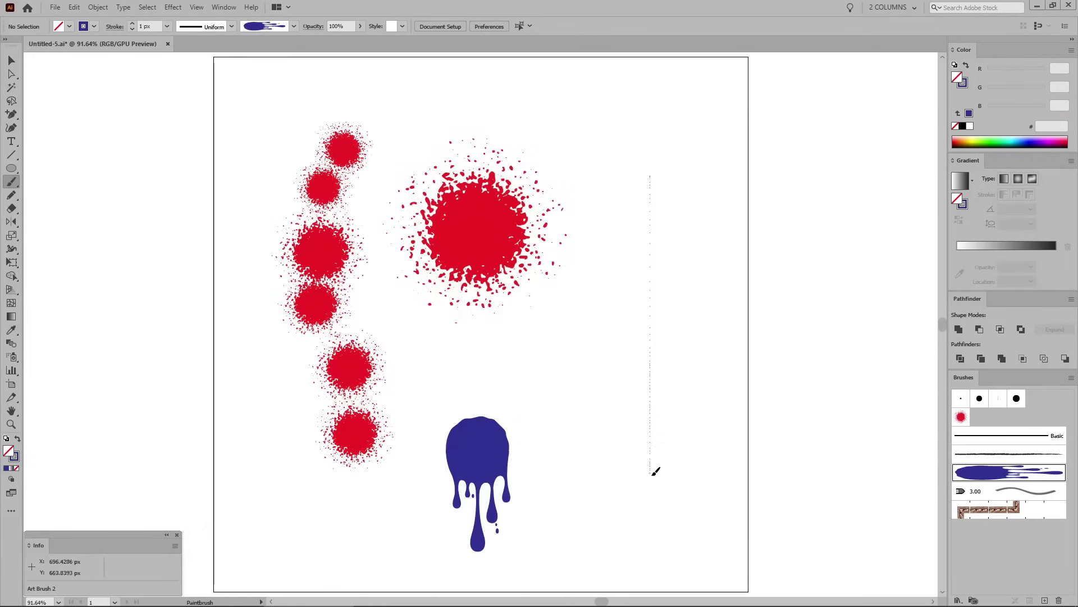
key(v)
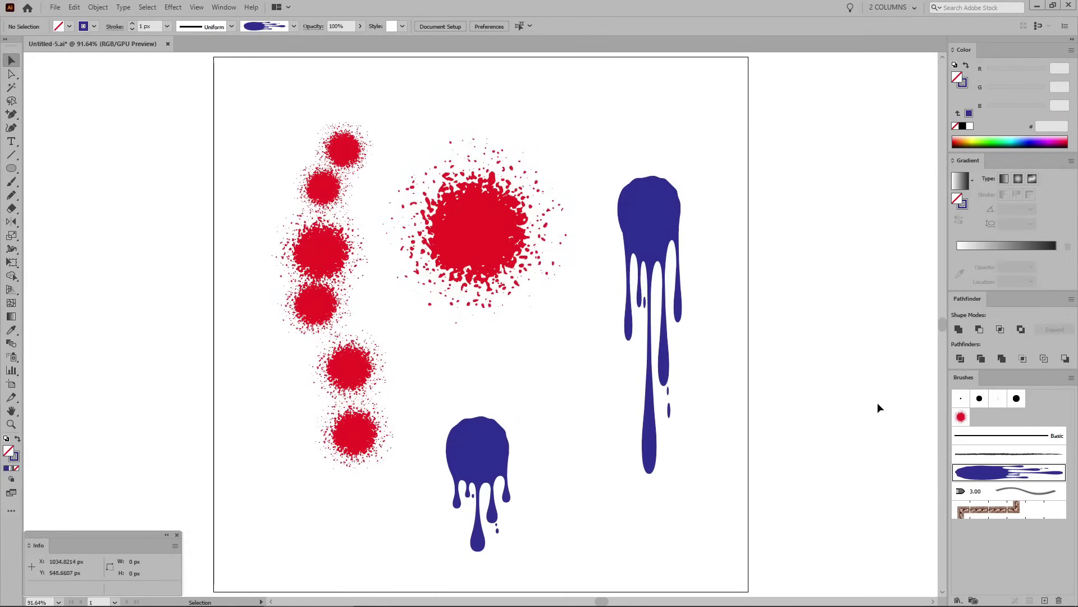
- Change the red scatter brush's random size range to 50%–90% and apply it to the existing stroke
double_click(961, 417)
drag(777, 160, 771, 161)
text(5)
drag(890, 158, 881, 159)
text(9)
click(841, 358)
click(541, 323)
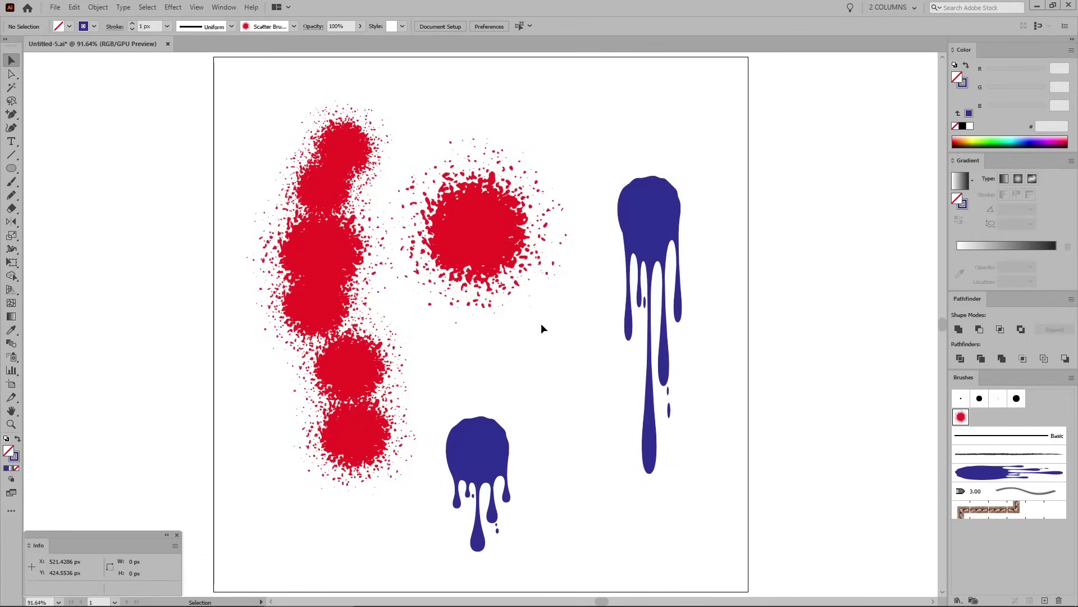